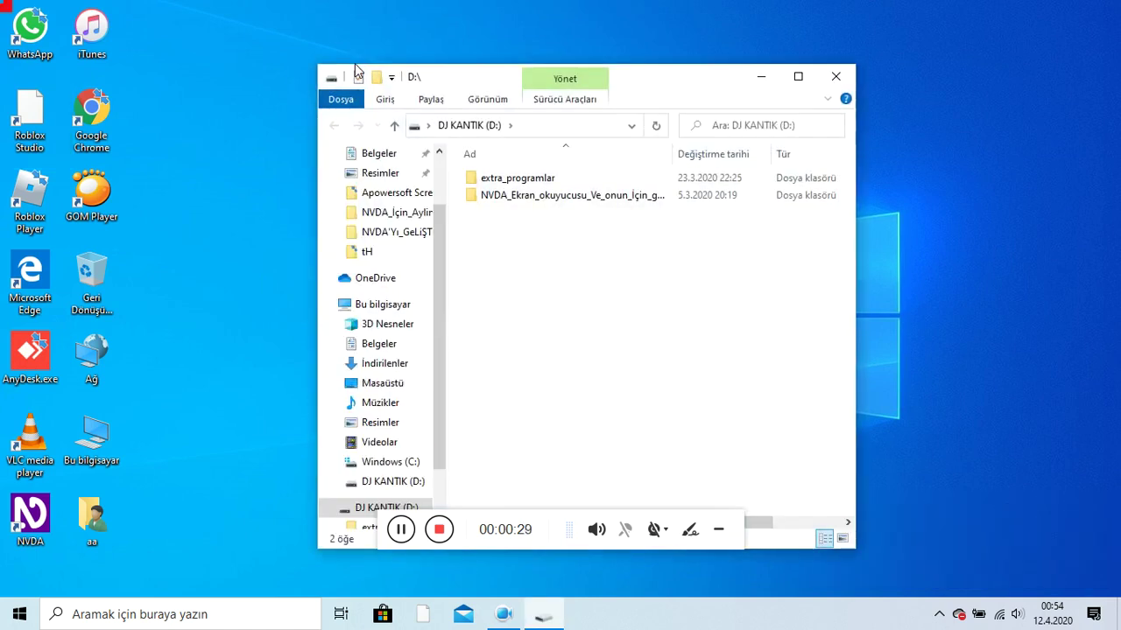
Open the NVDA'Yı_GeLiŞTiReN_iLeRi_DÜZEY_EKLENTi add-on folder inside the NVDA_Ekran_okuyucusu folder on drive D:.
{"action": "key", "text": "Tab"}
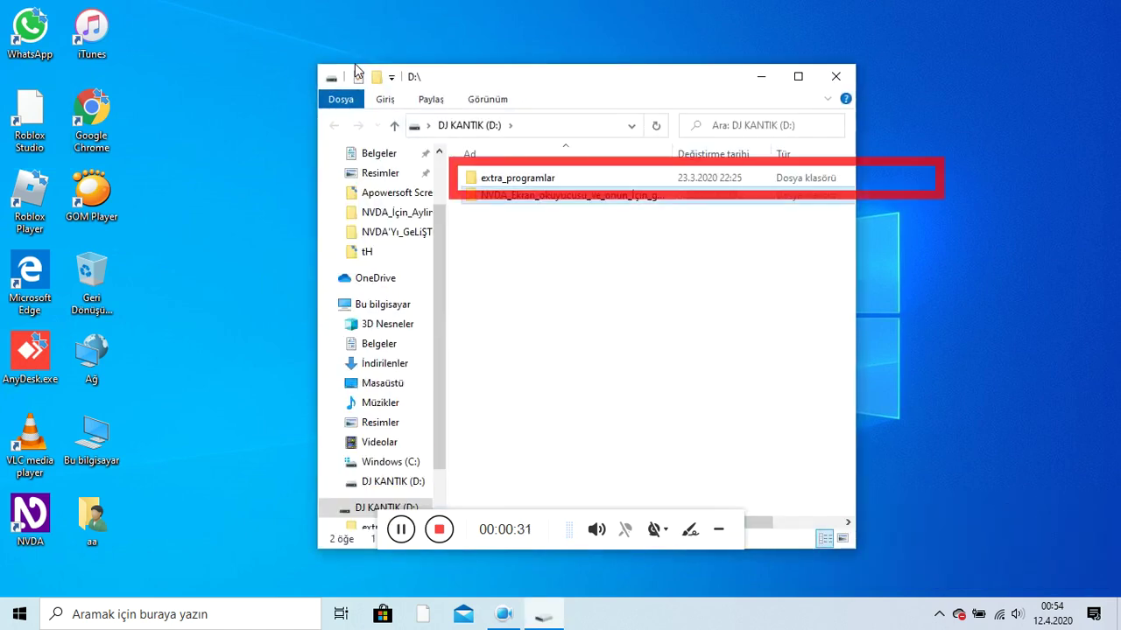
{"action": "key", "text": "Down"}
{"action": "key", "text": "Return"}
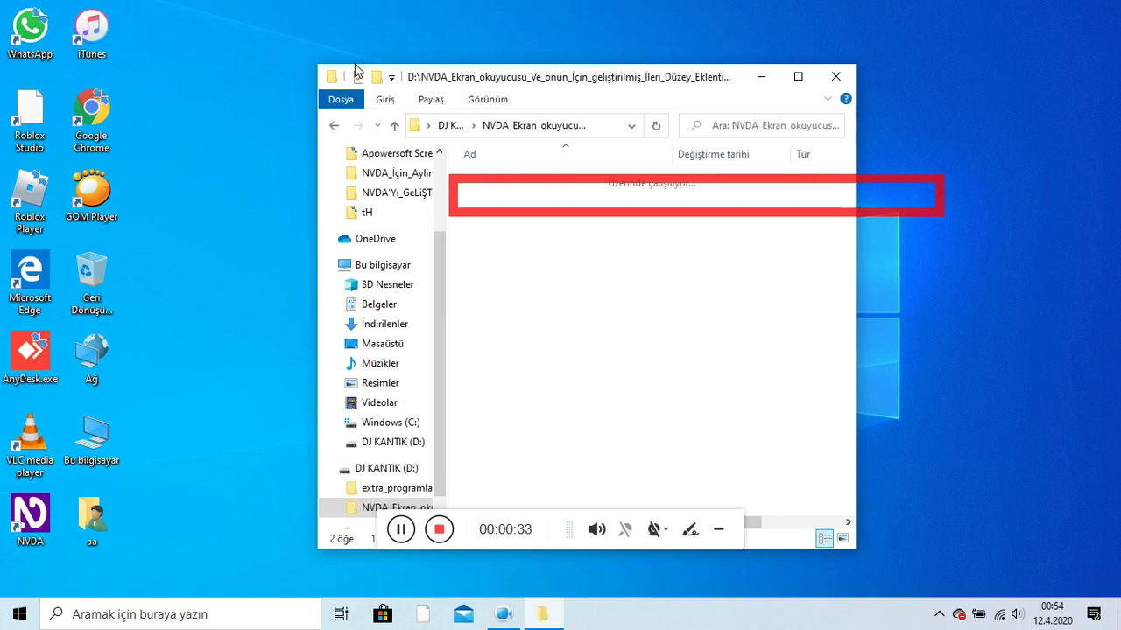
{"action": "key", "text": "shift+Tab"}
{"action": "key", "text": "Tab"}
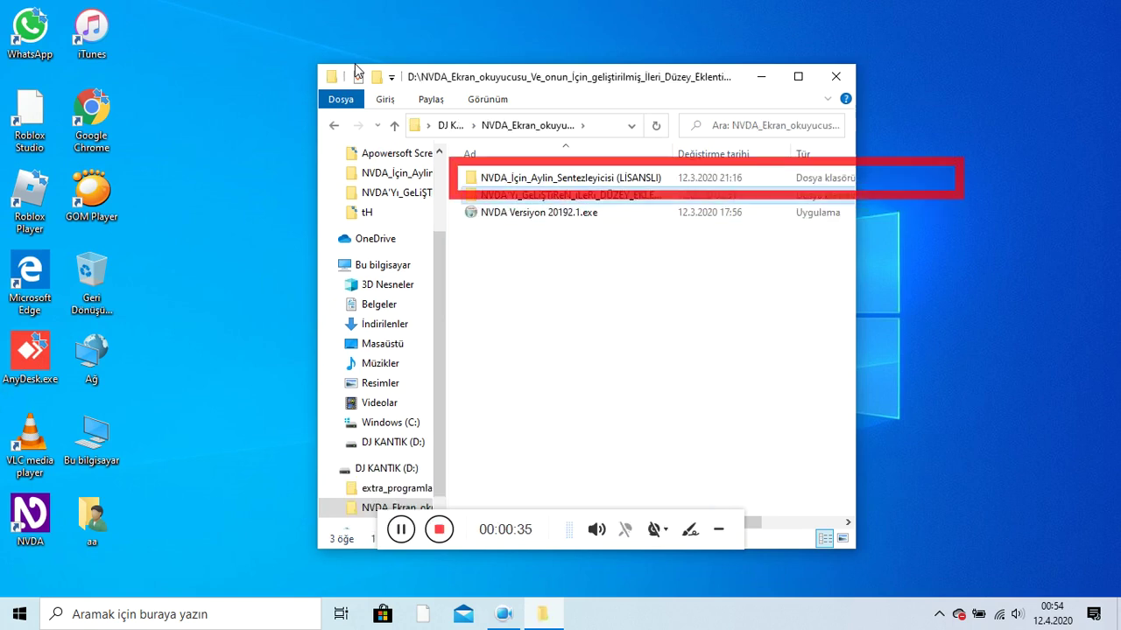
{"action": "key", "text": "Down"}
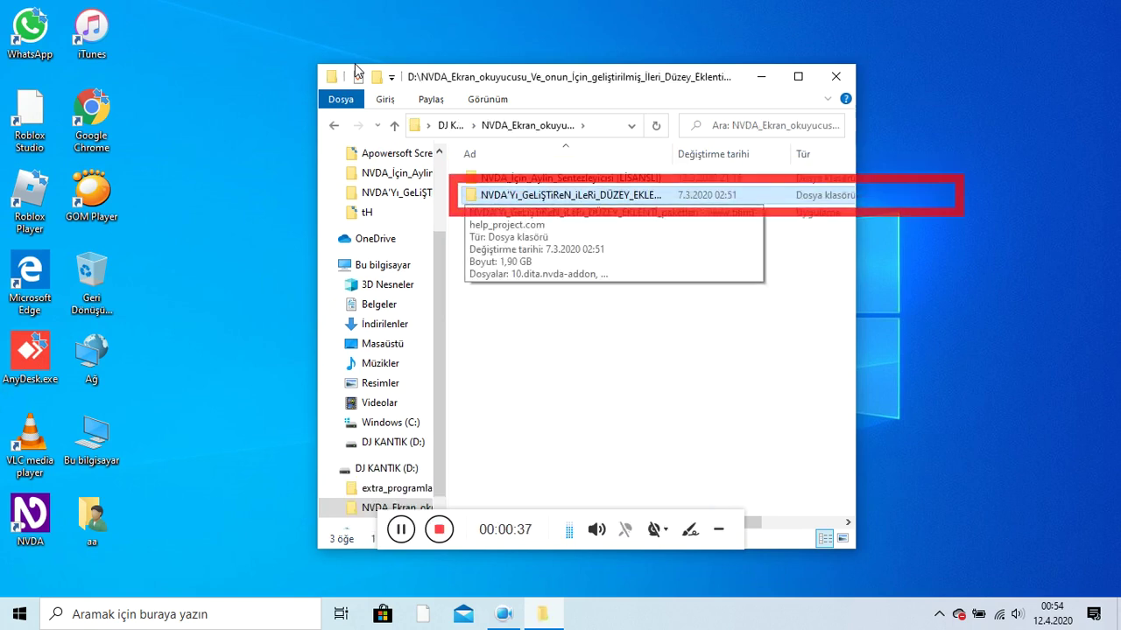
{"action": "key", "text": "Return"}
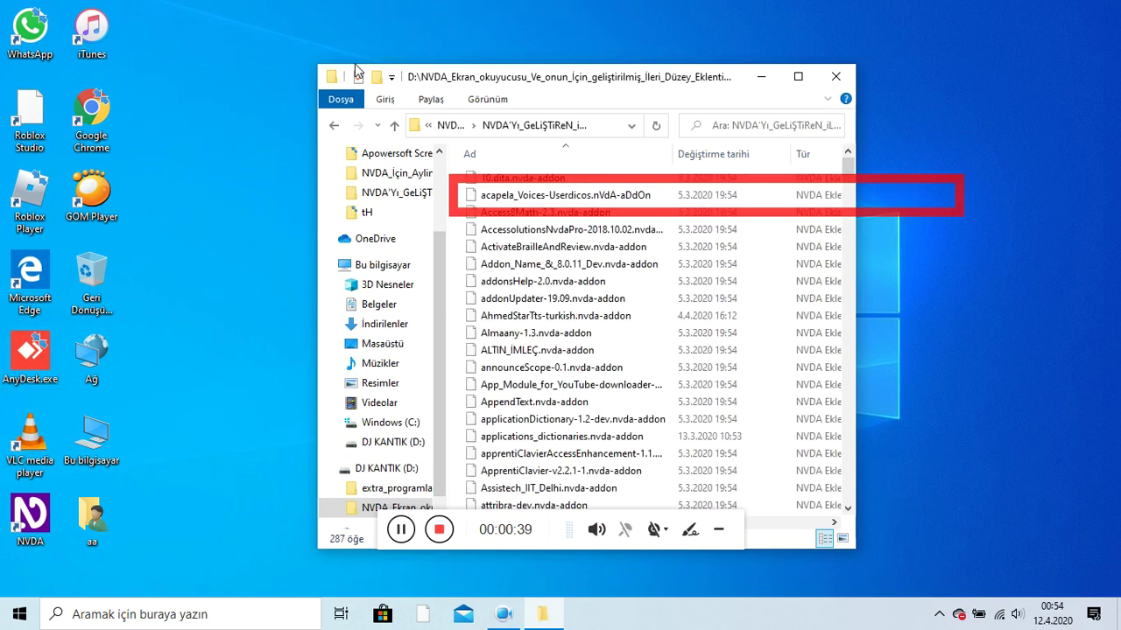
Look through the add-ons beginning with M, from markdownForever-20.01.22 down to MVBD40.nvda-addon.
{"action": "key", "text": "m"}
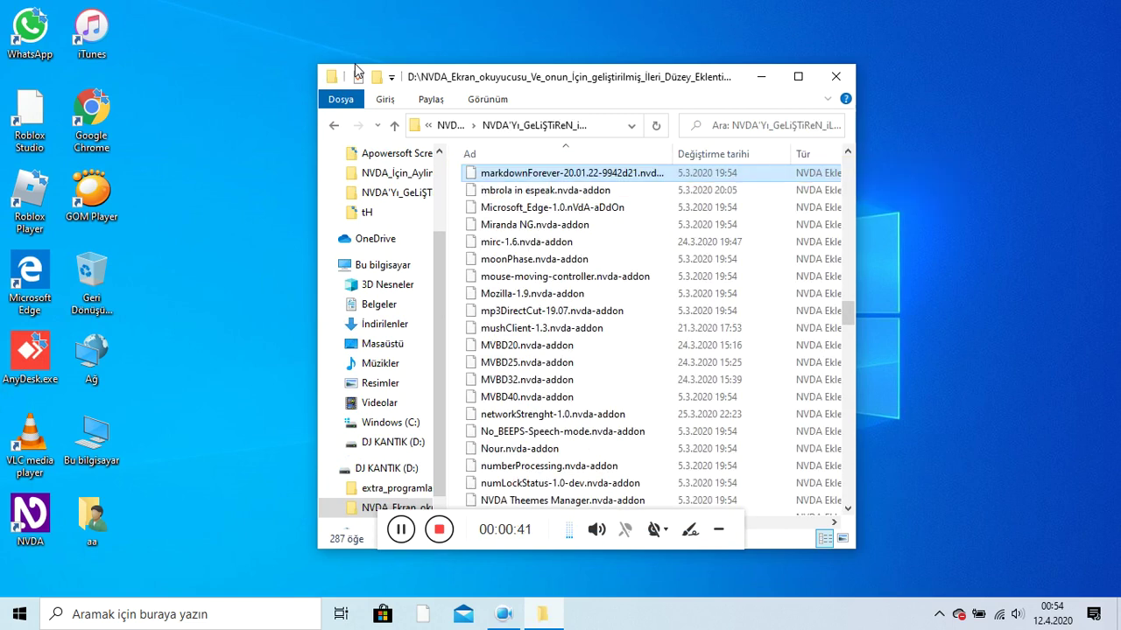
{"action": "key", "text": "Down"}
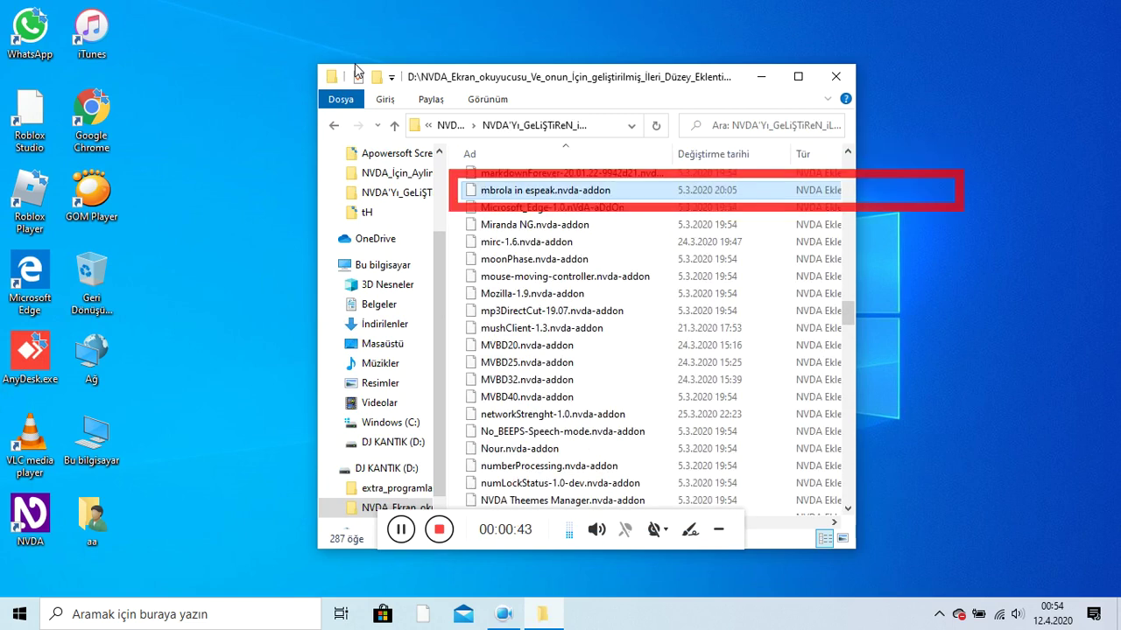
{"action": "key", "text": "Down"}
{"action": "key", "text": "Down"}
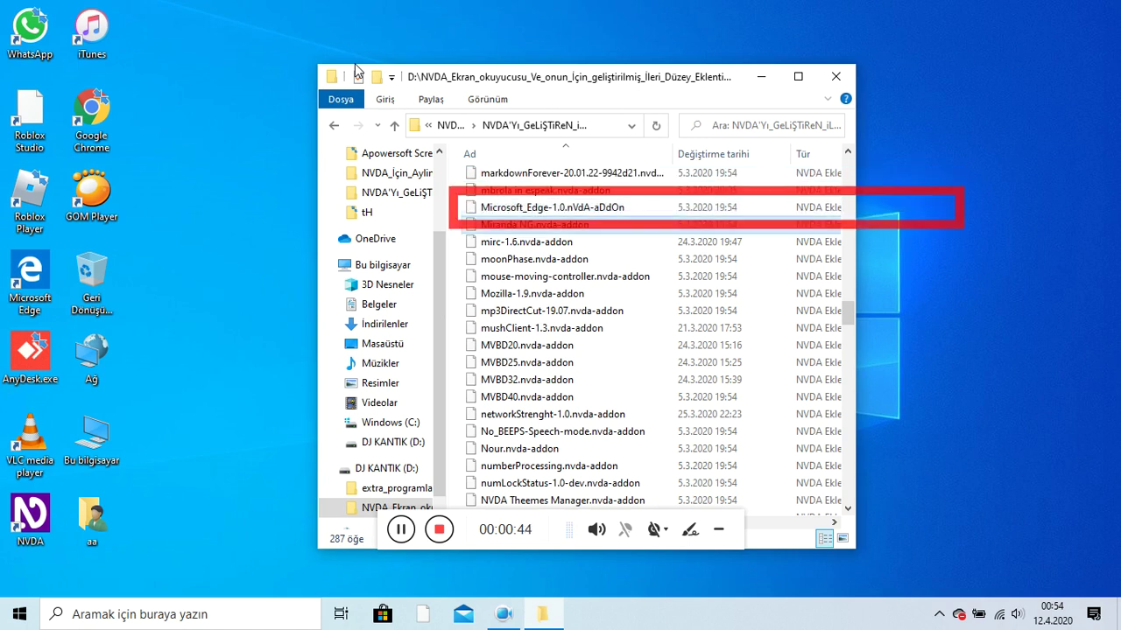
{"action": "key", "text": "Down"}
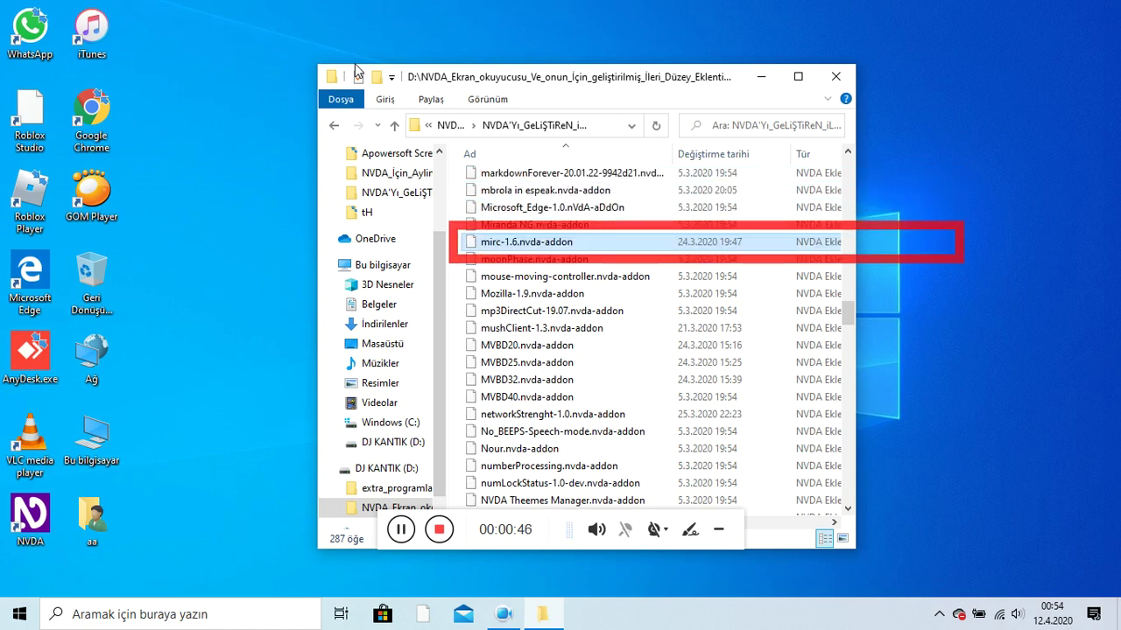
{"action": "key", "text": "Down"}
{"action": "key", "text": "Down"}
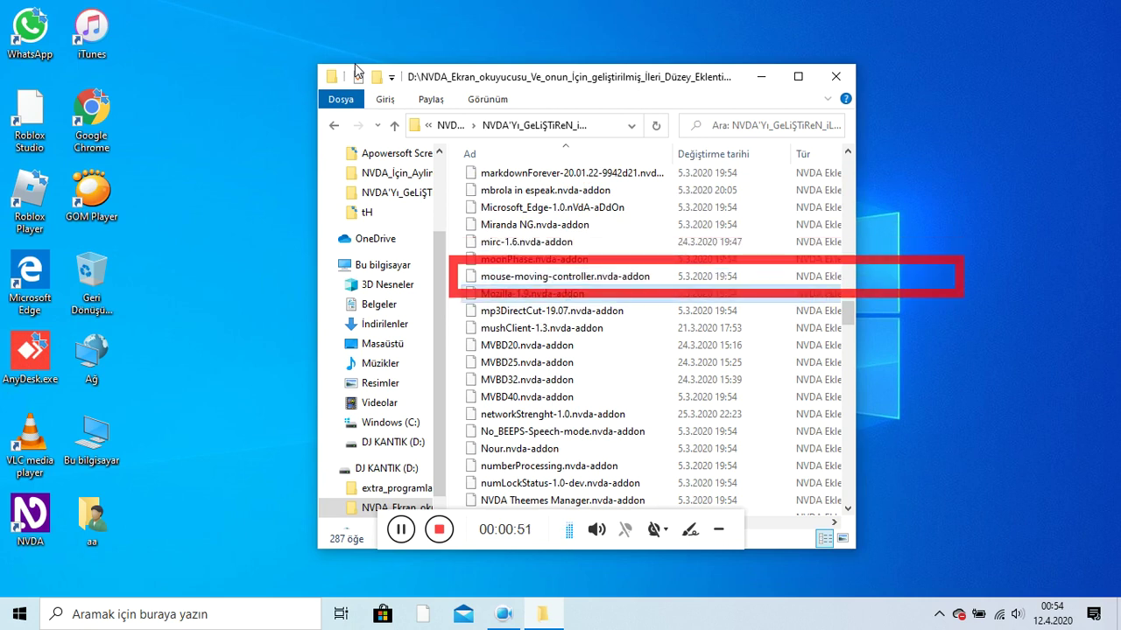
{"action": "key", "text": "Down"}
{"action": "key", "text": "Down"}
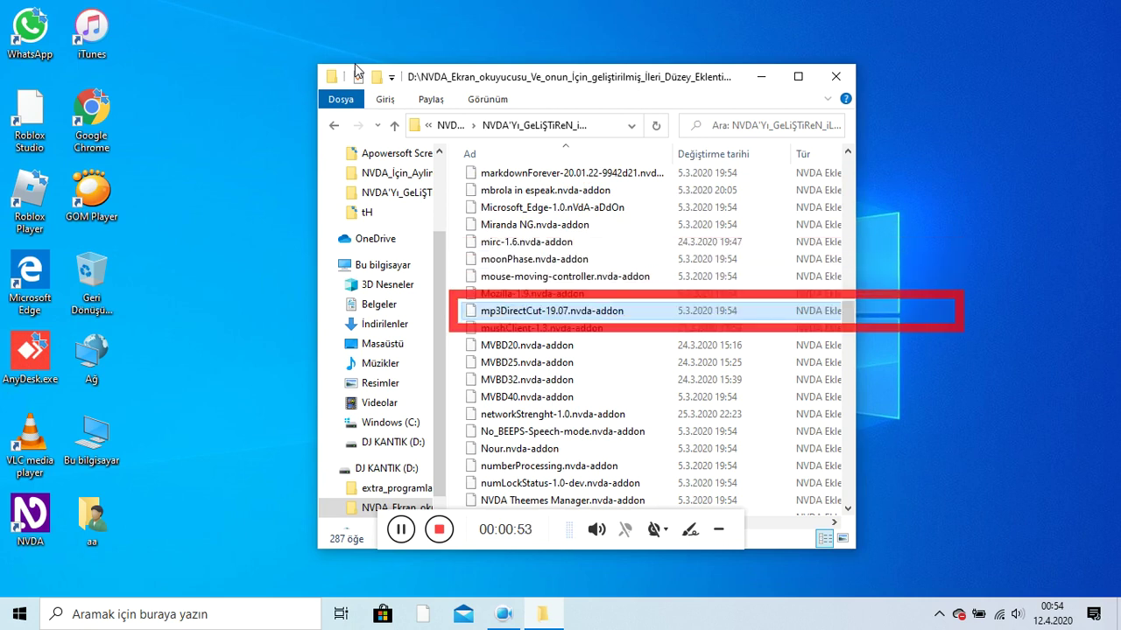
{"action": "key", "text": "Down"}
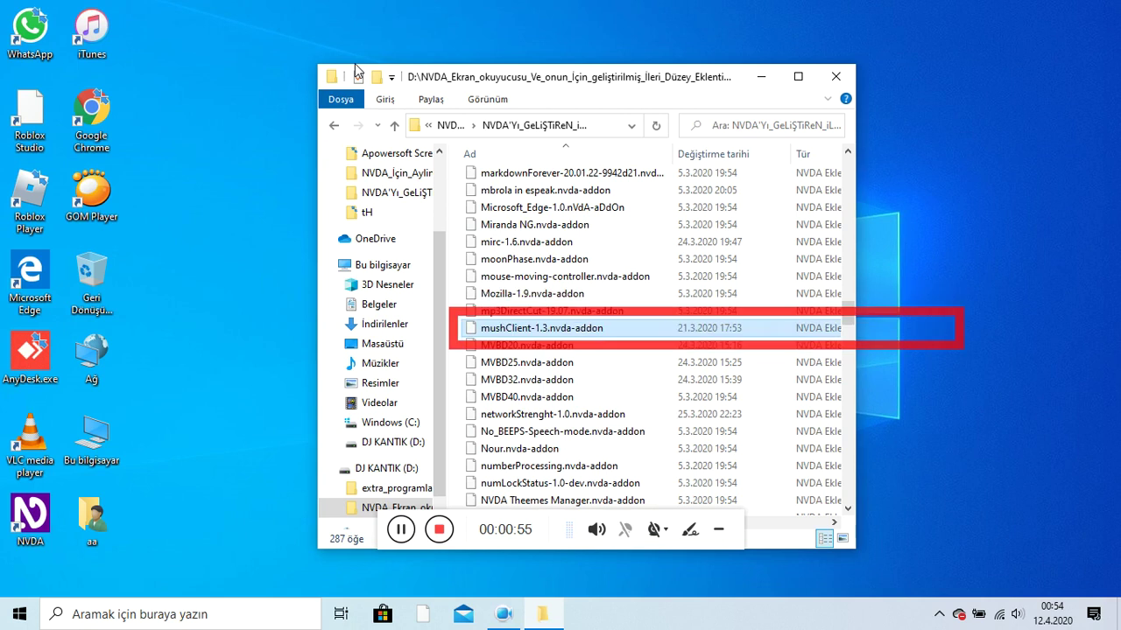
{"action": "key", "text": "Down"}
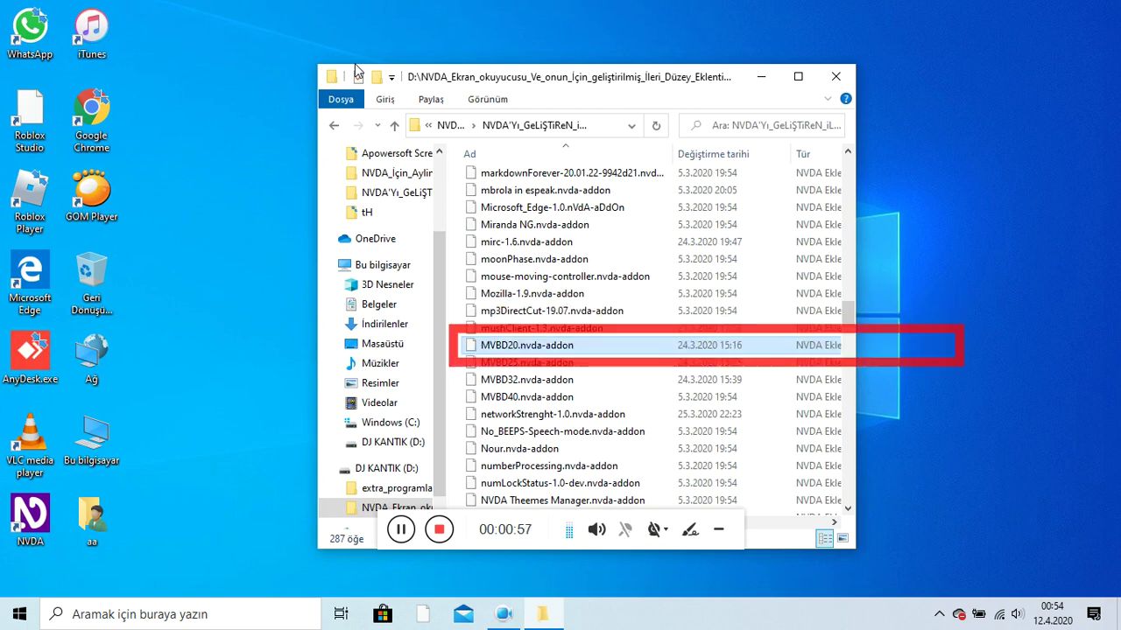
{"action": "key", "text": "Down"}
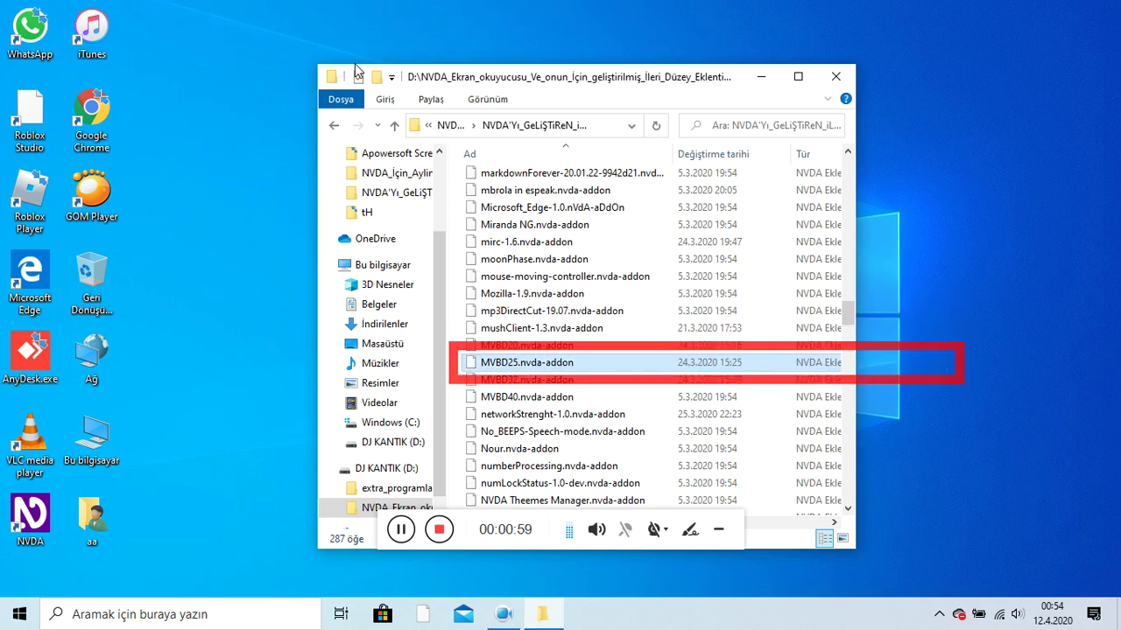
{"action": "key", "text": "Down"}
{"action": "key", "text": "Down"}
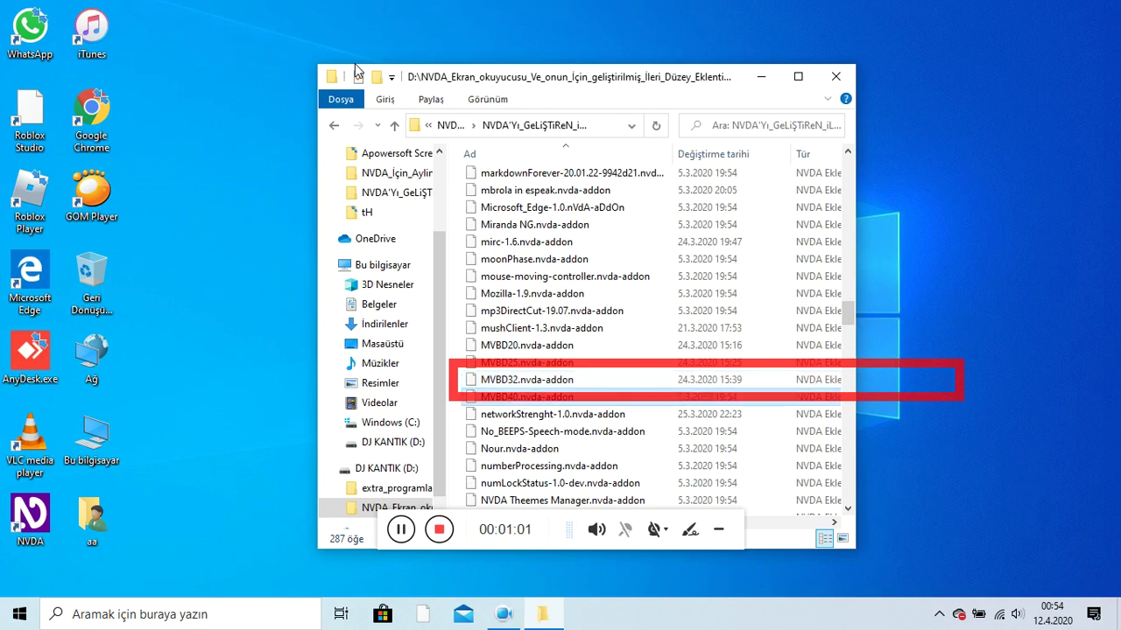
Go back to markdownForever-20.01.22 and review the add-on list again, down to numberProcessing.nvda-addon.
{"action": "key", "text": "Page_Up"}
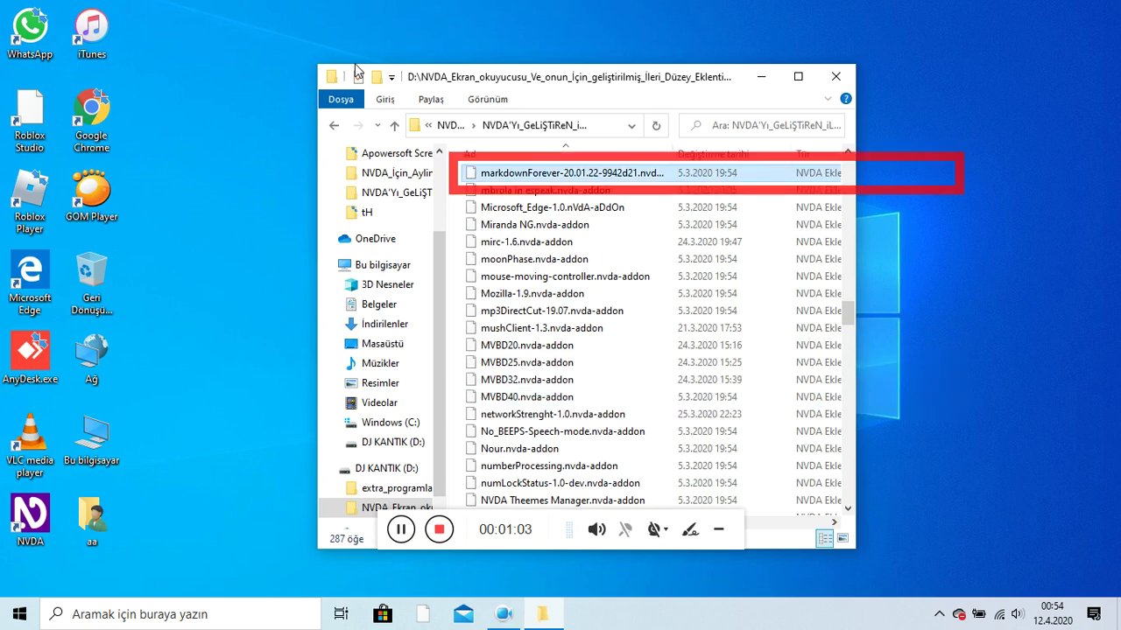
{"action": "key", "text": "Down"}
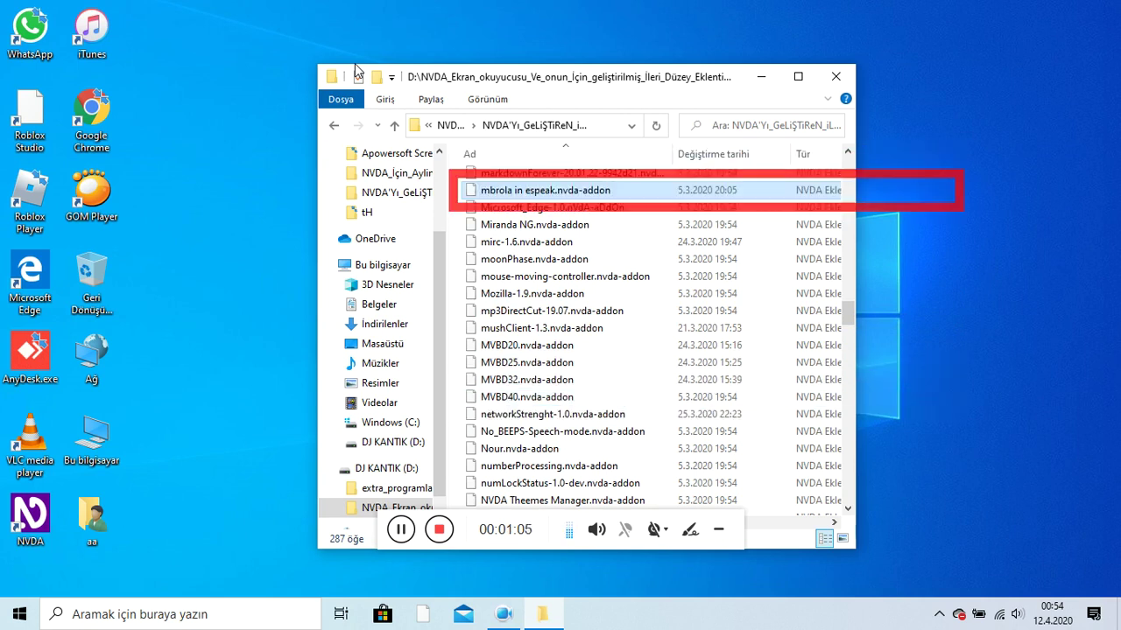
{"action": "key", "text": "Down"}
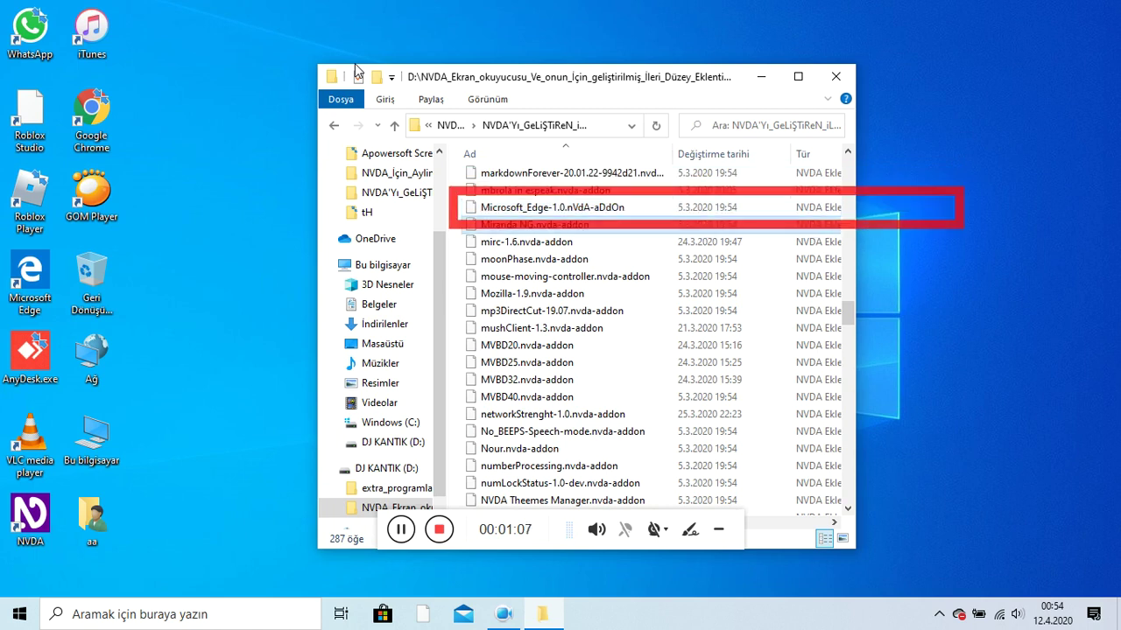
{"action": "key", "text": "Down"}
{"action": "key", "text": "Down"}
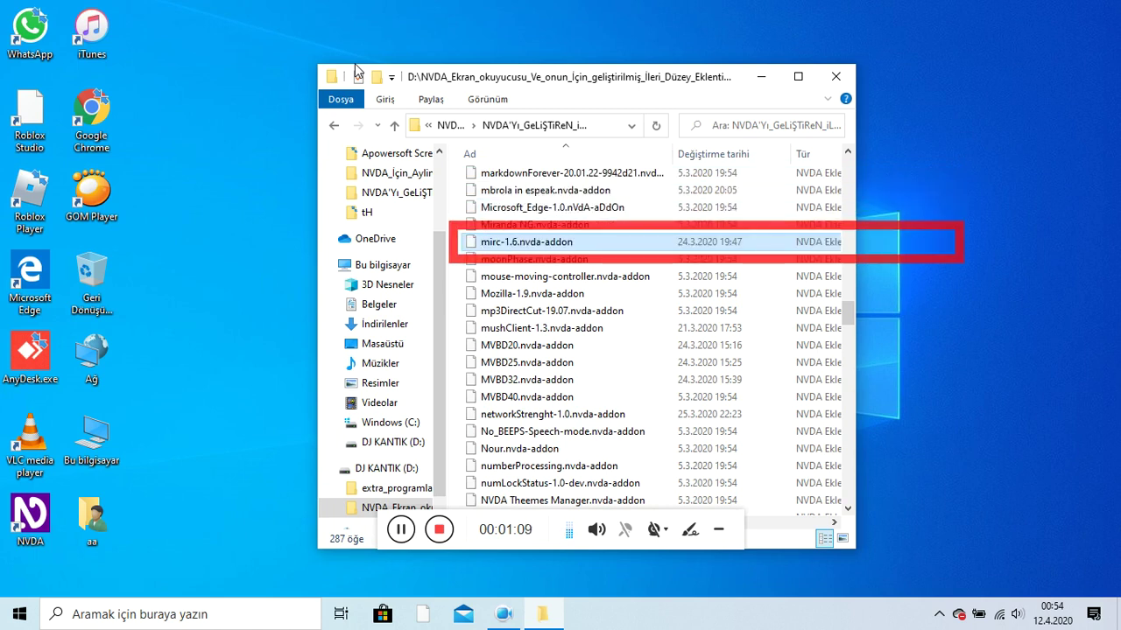
{"action": "key", "text": "Down"}
{"action": "key", "text": "Down"}
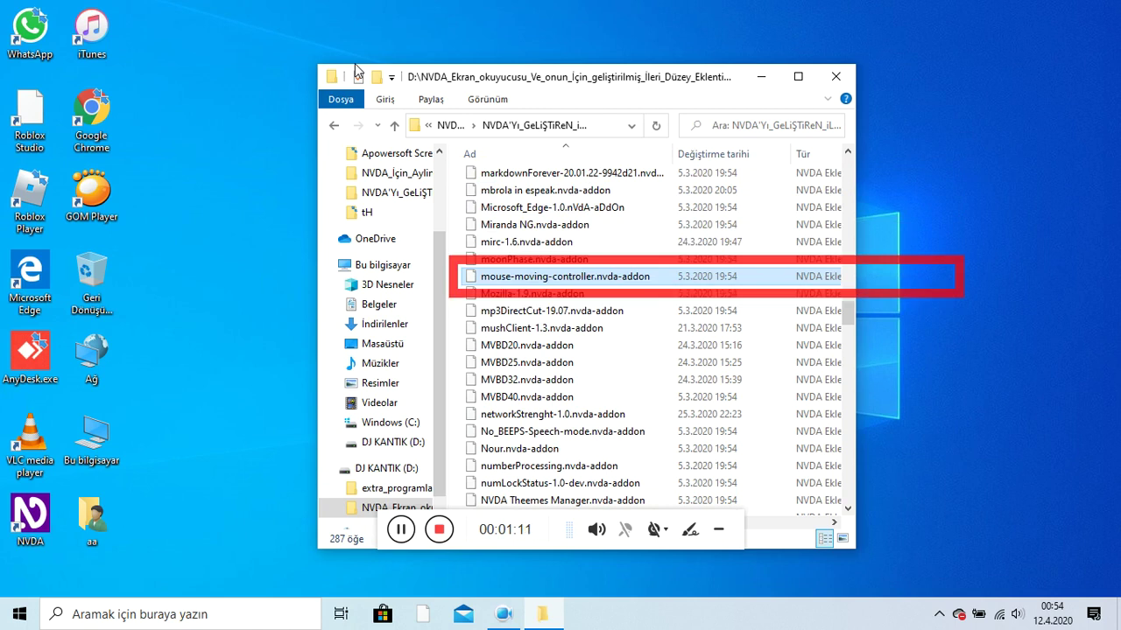
{"action": "key", "text": "Down"}
{"action": "key", "text": "Down"}
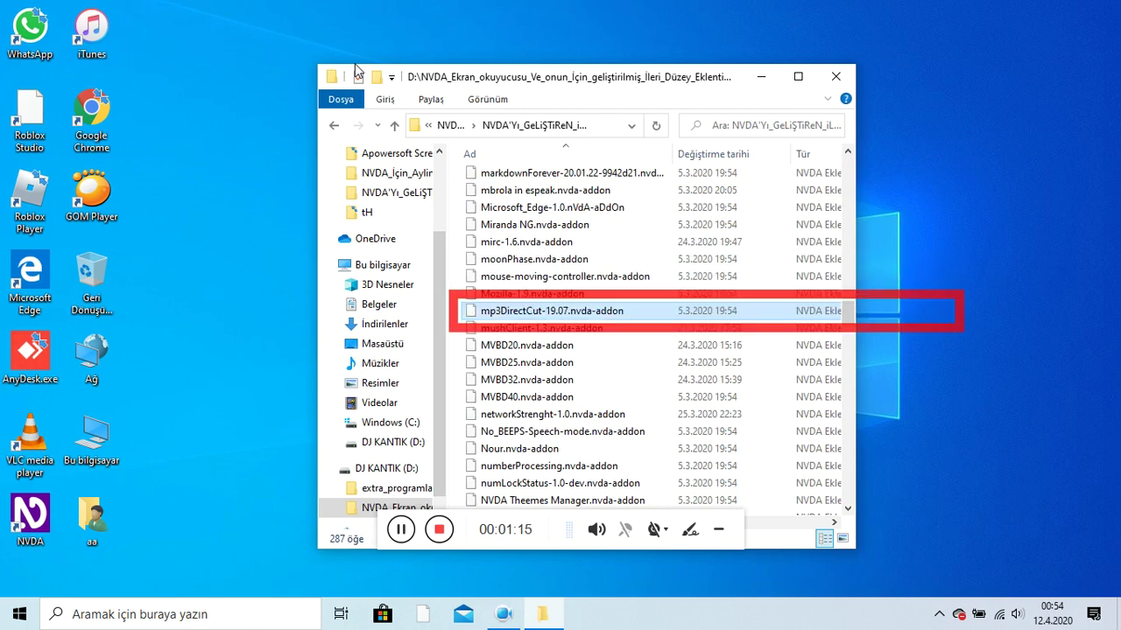
{"action": "key", "text": "Down"}
{"action": "key", "text": "Down"}
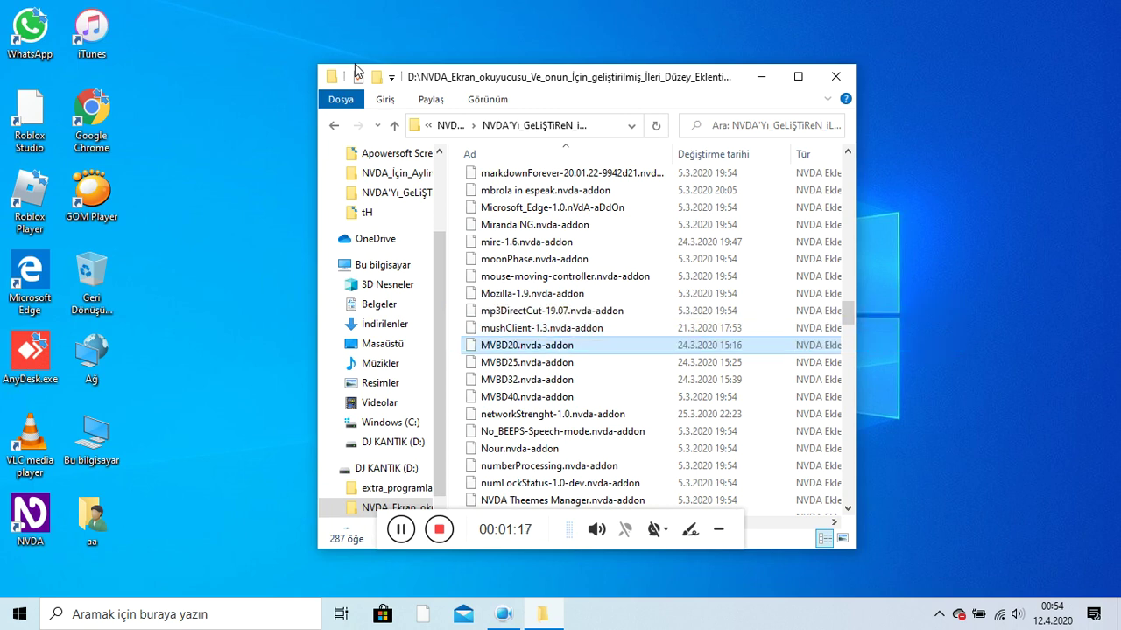
{"action": "key", "text": "Down"}
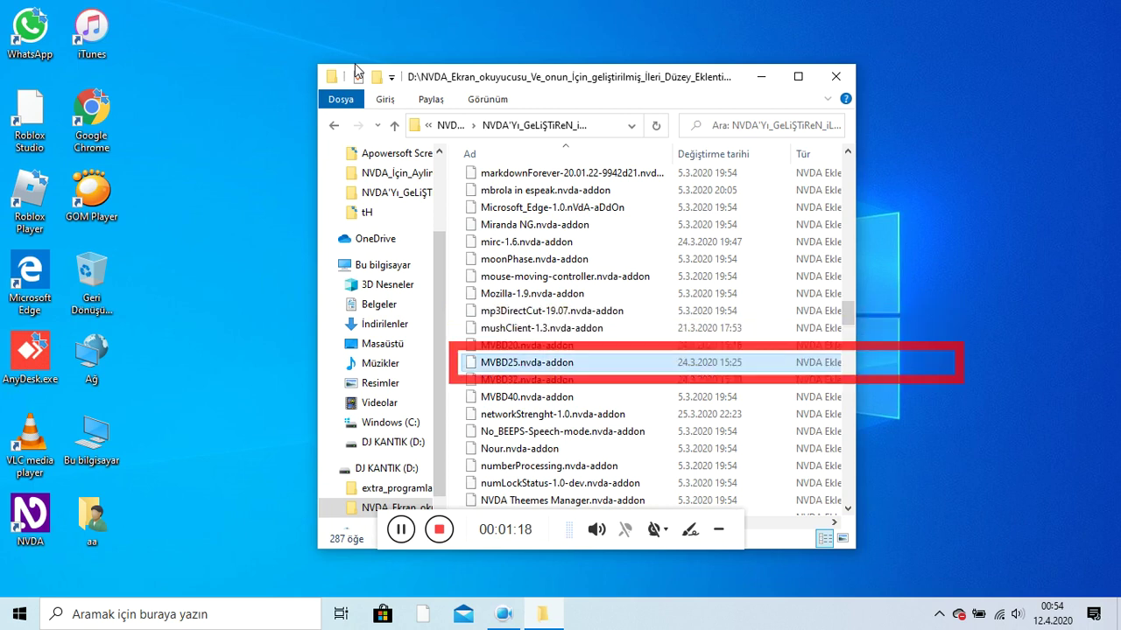
{"action": "key", "text": "Down"}
{"action": "key", "text": "Down"}
{"action": "key", "text": "Down"}
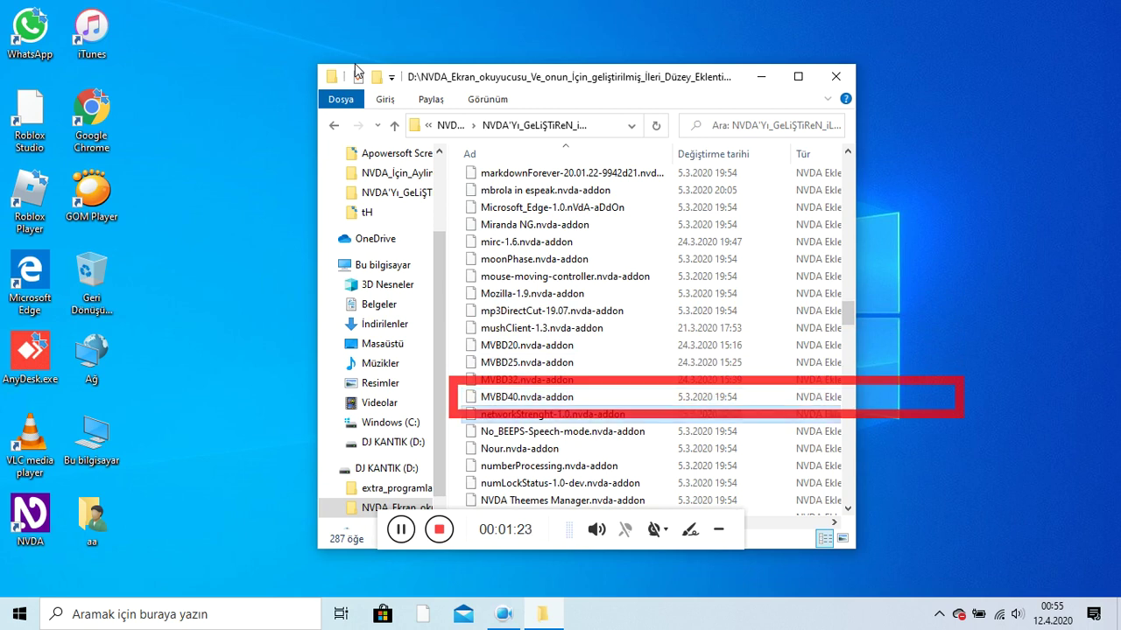
{"action": "key", "text": "Down"}
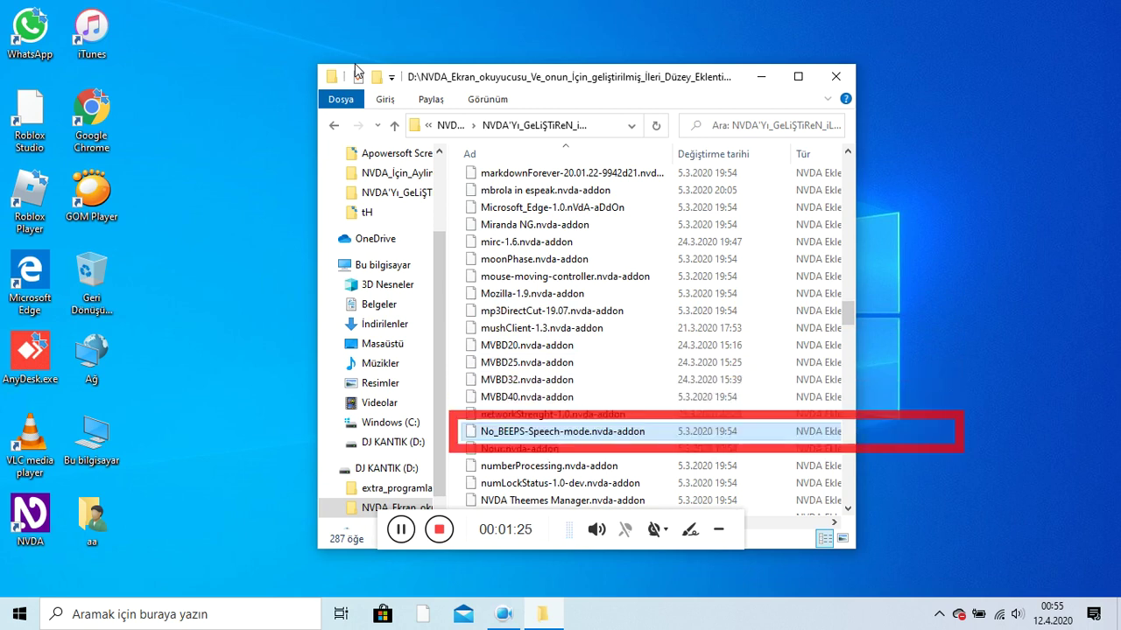
{"action": "key", "text": "Down"}
{"action": "key", "text": "Down"}
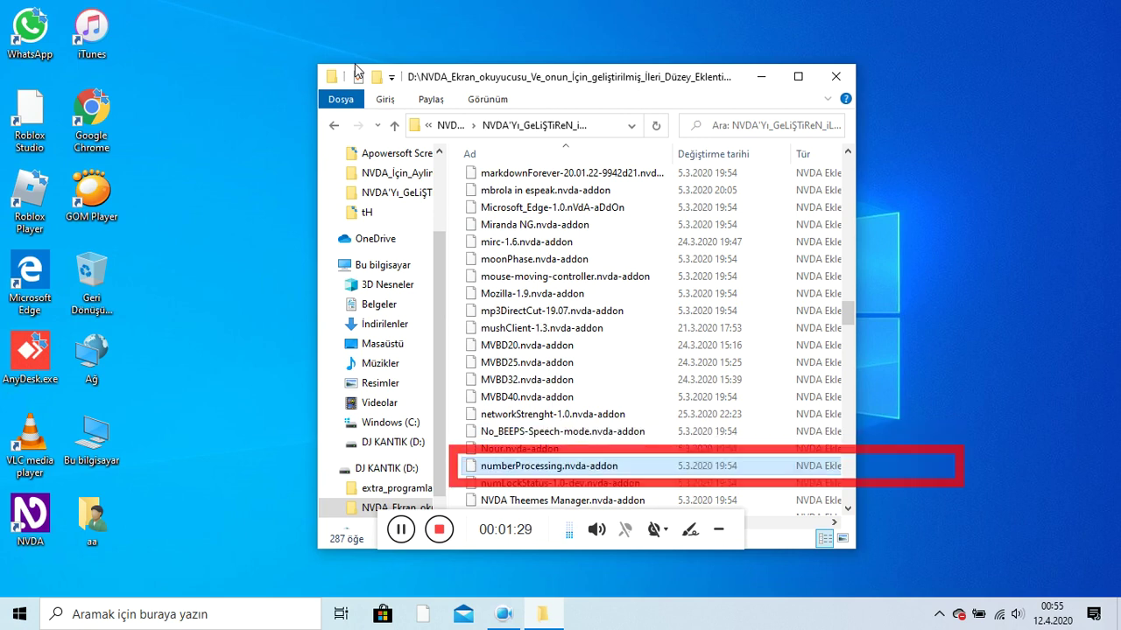
Go up to the parent folder and reopen the NVDA'Yı_GeLiŞTiReN_iLeRi_DÜZEY_EKLENTi folder.
{"action": "key", "text": "BackSpace"}
{"action": "key", "text": "Up"}
{"action": "key", "text": "Down"}
{"action": "key", "text": "Return"}
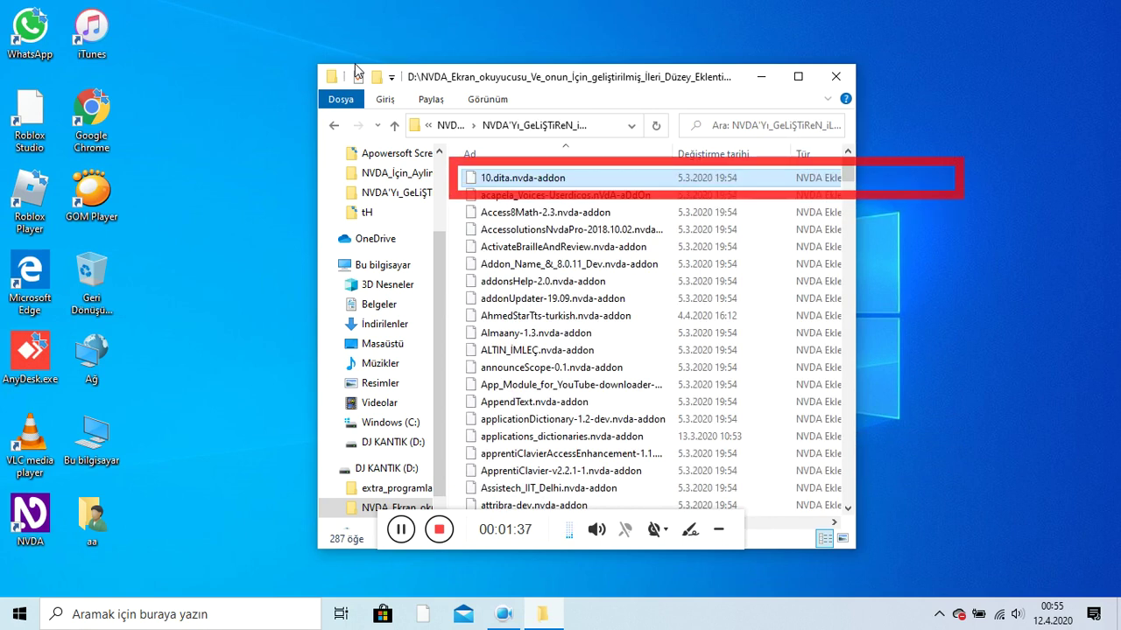
Check the first add-ons in the list down to ActivateBrailleAndReview.nvda-addon and close the folder window.
{"action": "key", "text": "Down"}
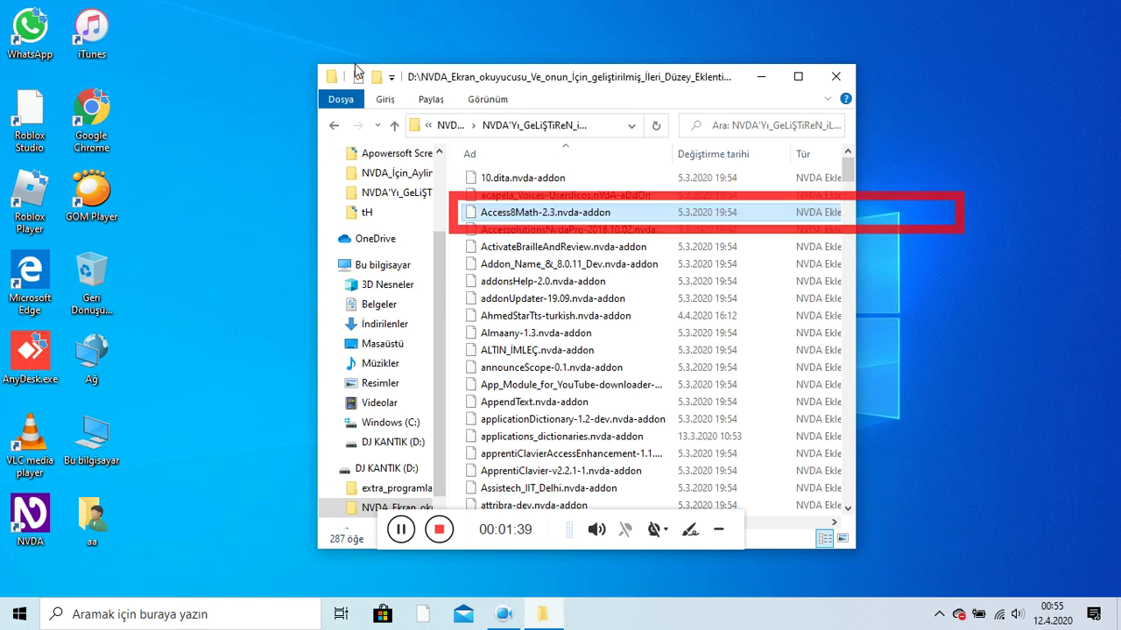
{"action": "key", "text": "Down"}
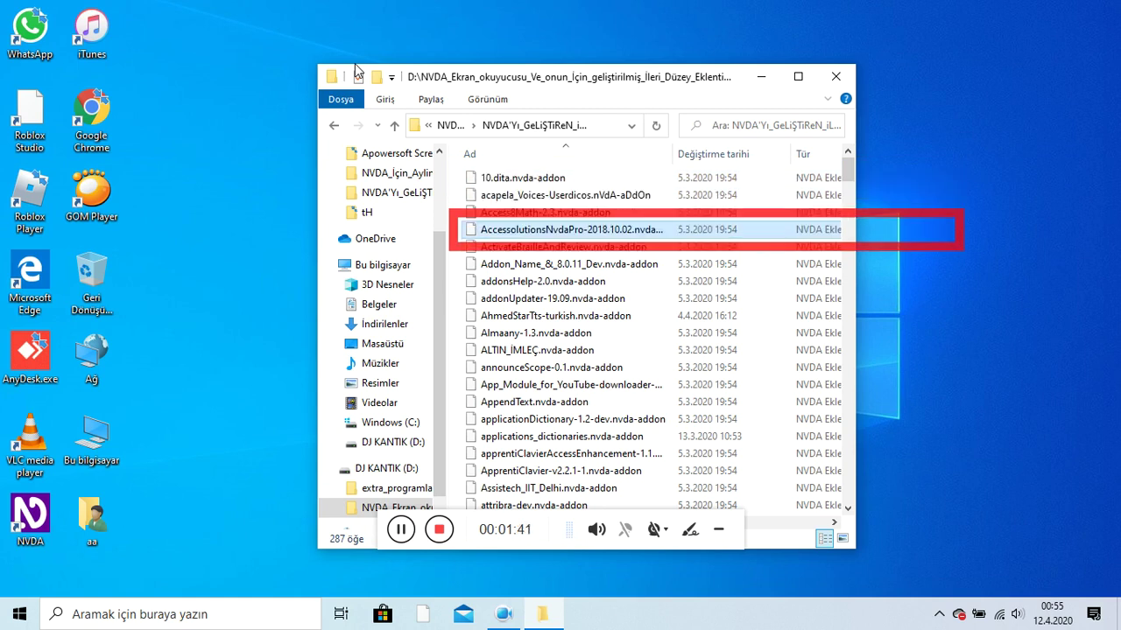
{"action": "key", "text": "Down"}
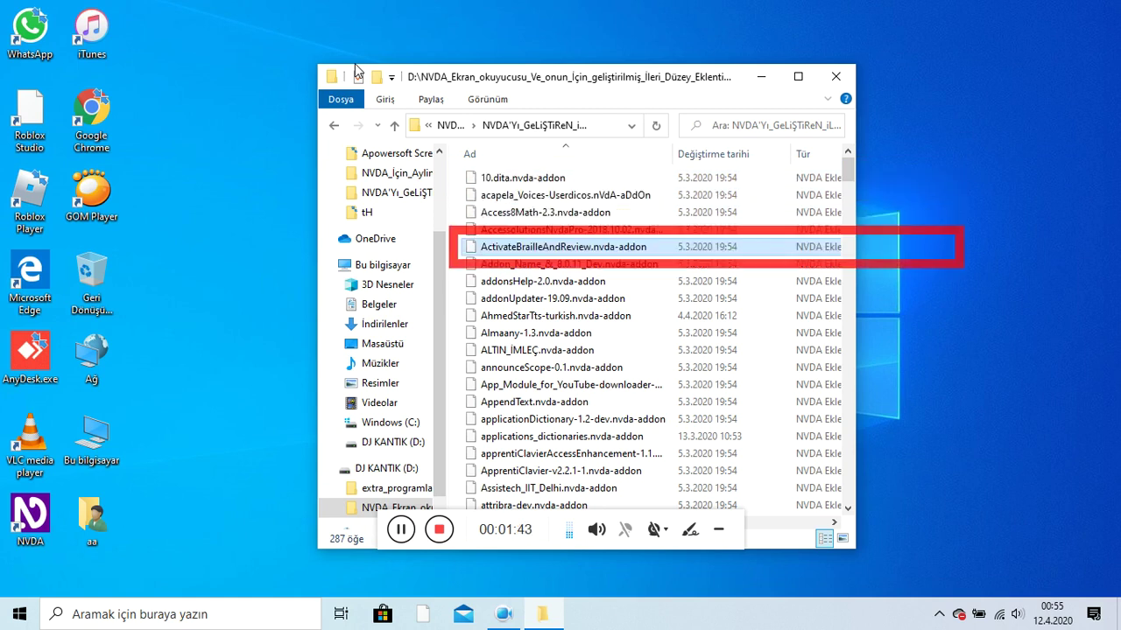
{"action": "key", "text": "alt+F4"}
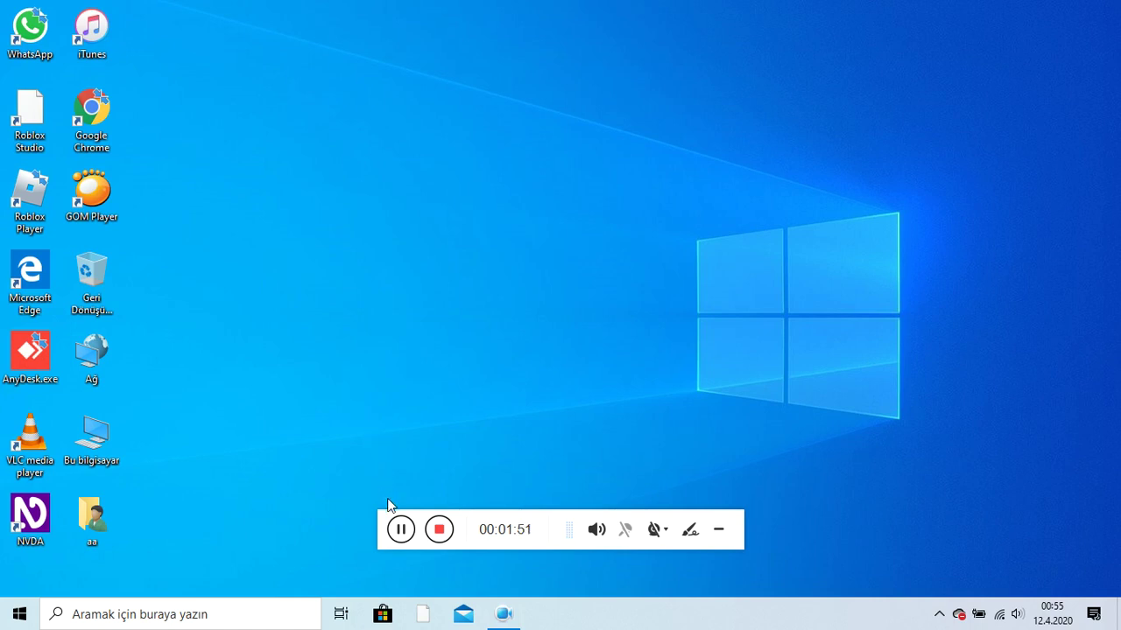
{"action": "left_click", "coordinate": [400, 529]}
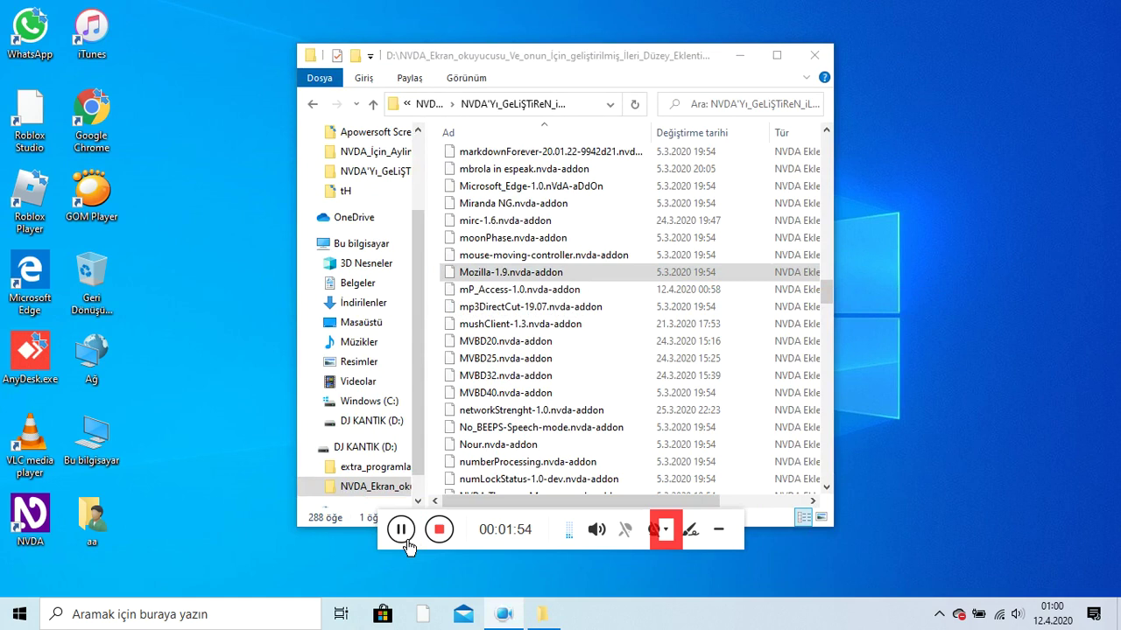
Find mP_Access-1.0.nvda-addon in the add-on list and open it to start its installation.
{"action": "left_click", "coordinate": [548, 394]}
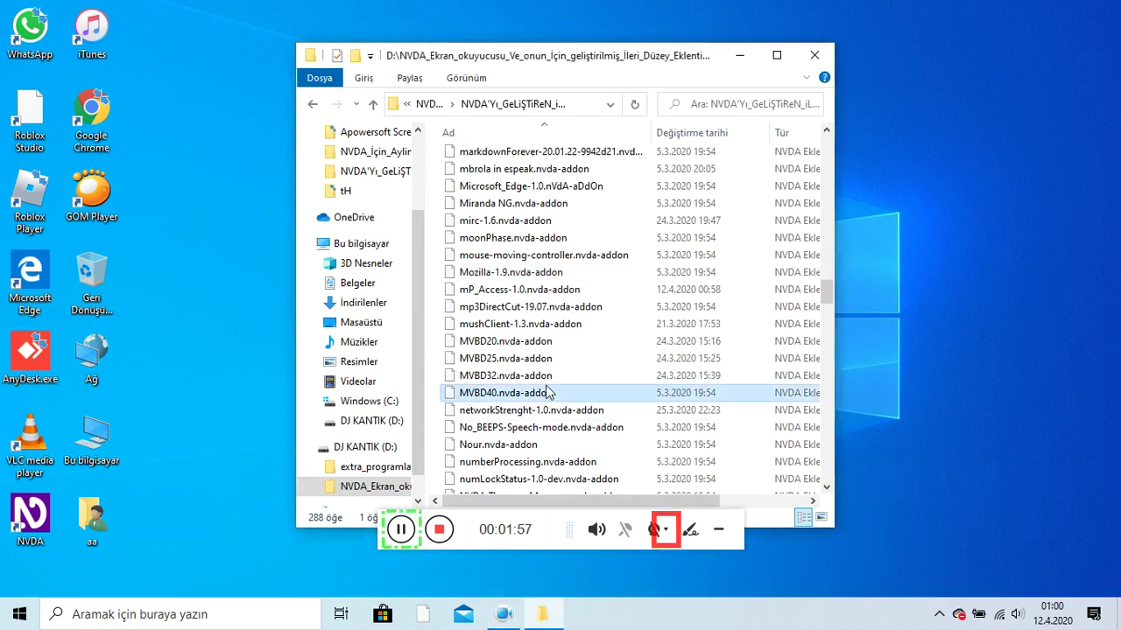
{"action": "key", "text": "Up"}
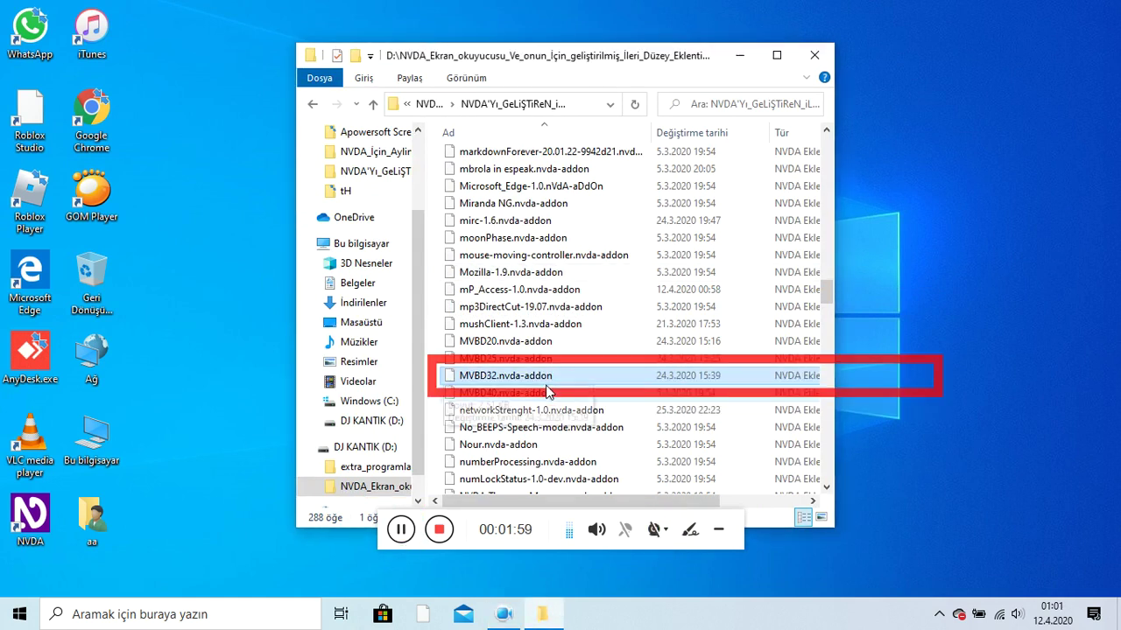
{"action": "key", "text": "Up"}
{"action": "key", "text": "Up"}
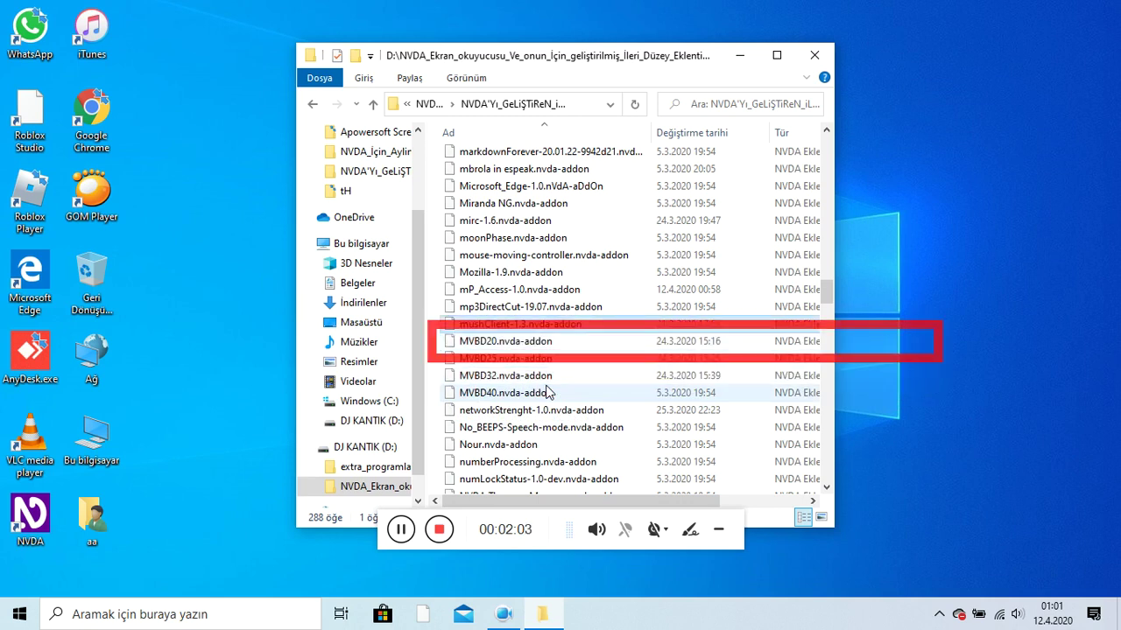
{"action": "key", "text": "Up"}
{"action": "key", "text": "Up"}
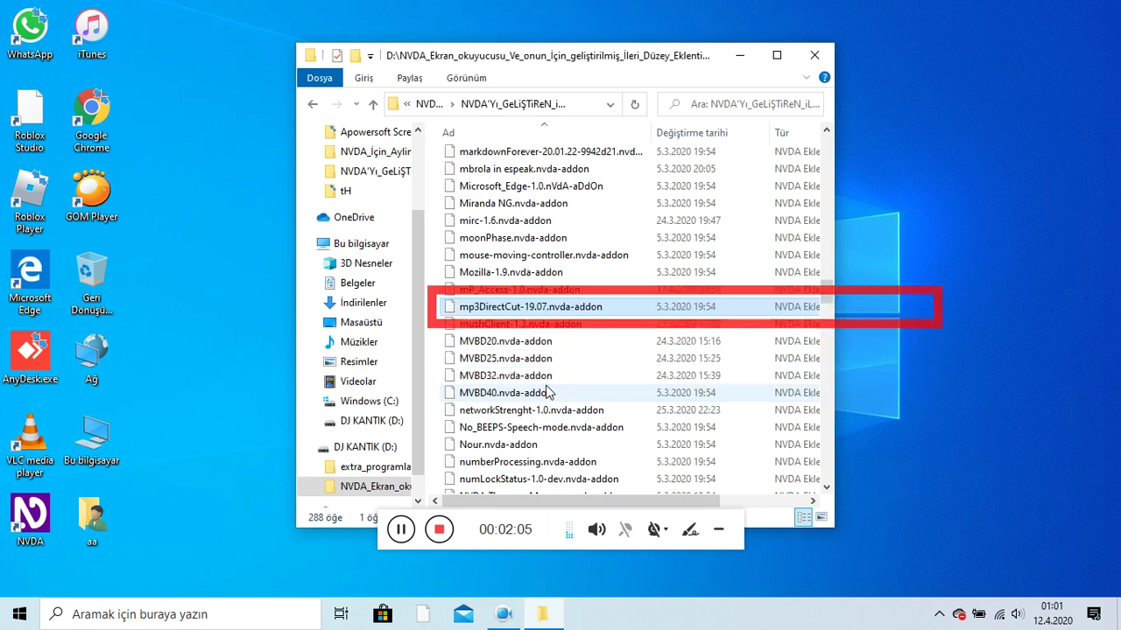
{"action": "key", "text": "Up"}
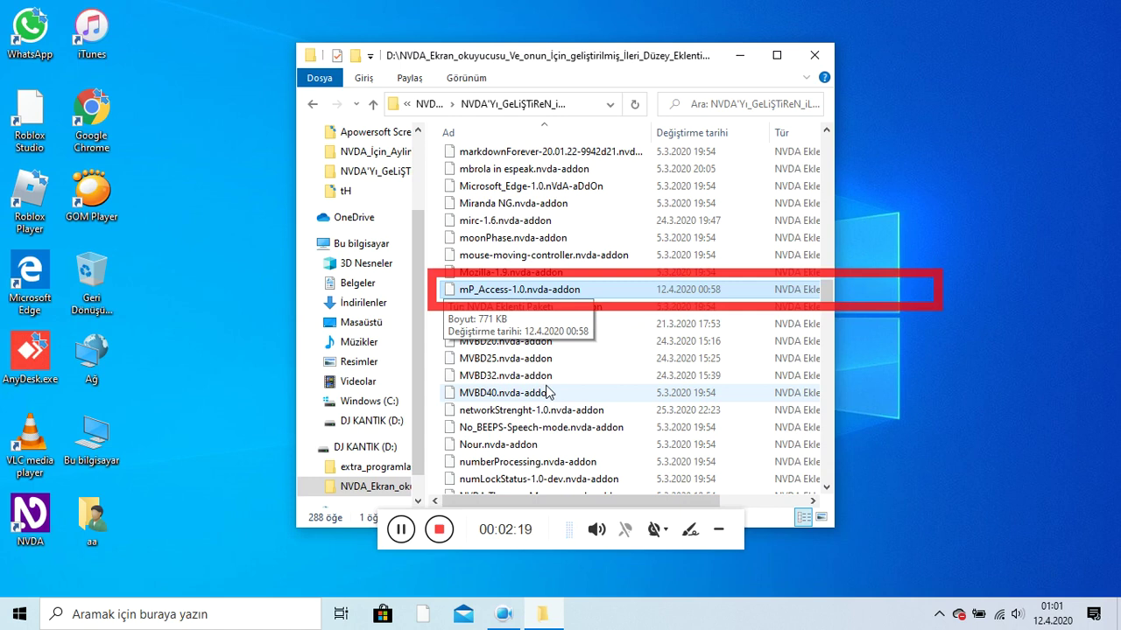
{"action": "key", "text": "Return"}
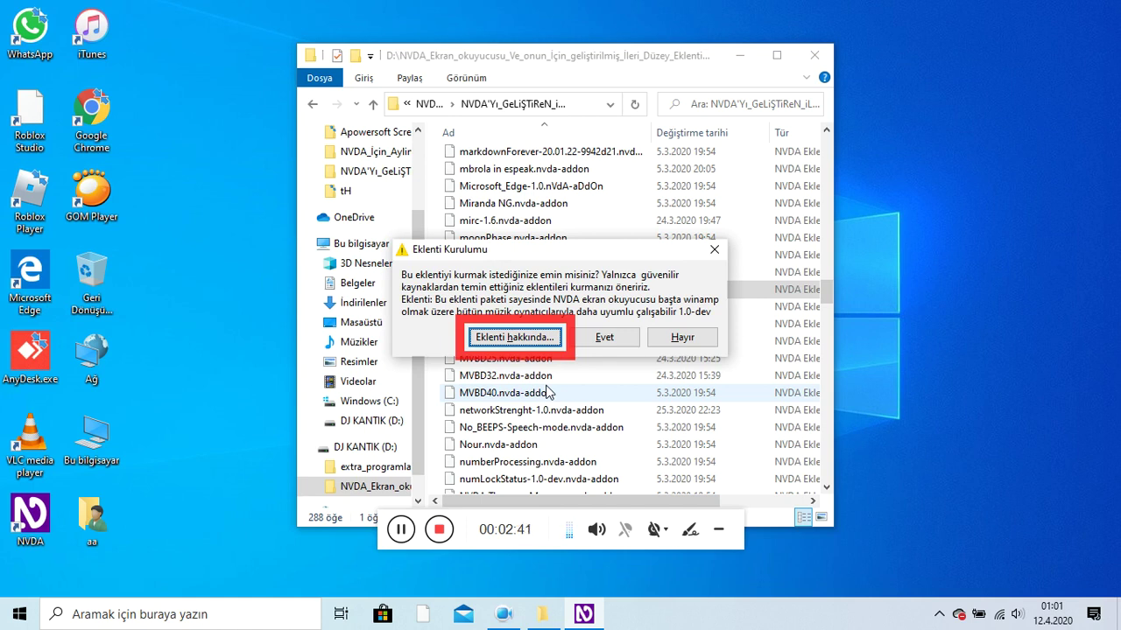
Read the information about the MPAccess add-on, close it and confirm the installation.
{"action": "key", "text": "Return"}
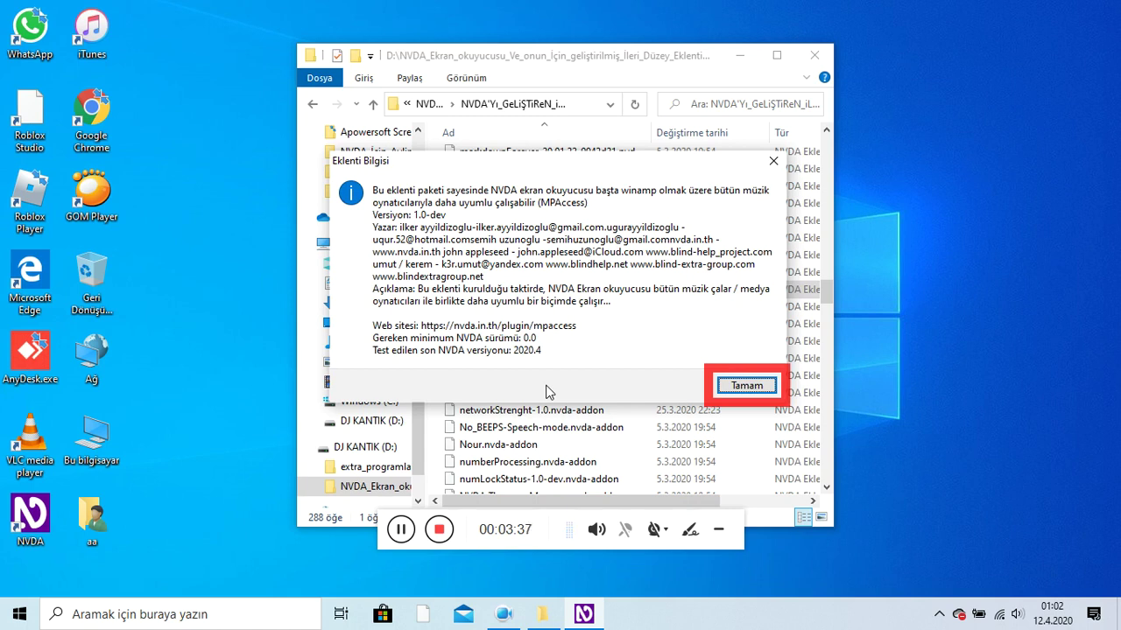
{"action": "key", "text": "Return"}
{"action": "key", "text": "Tab"}
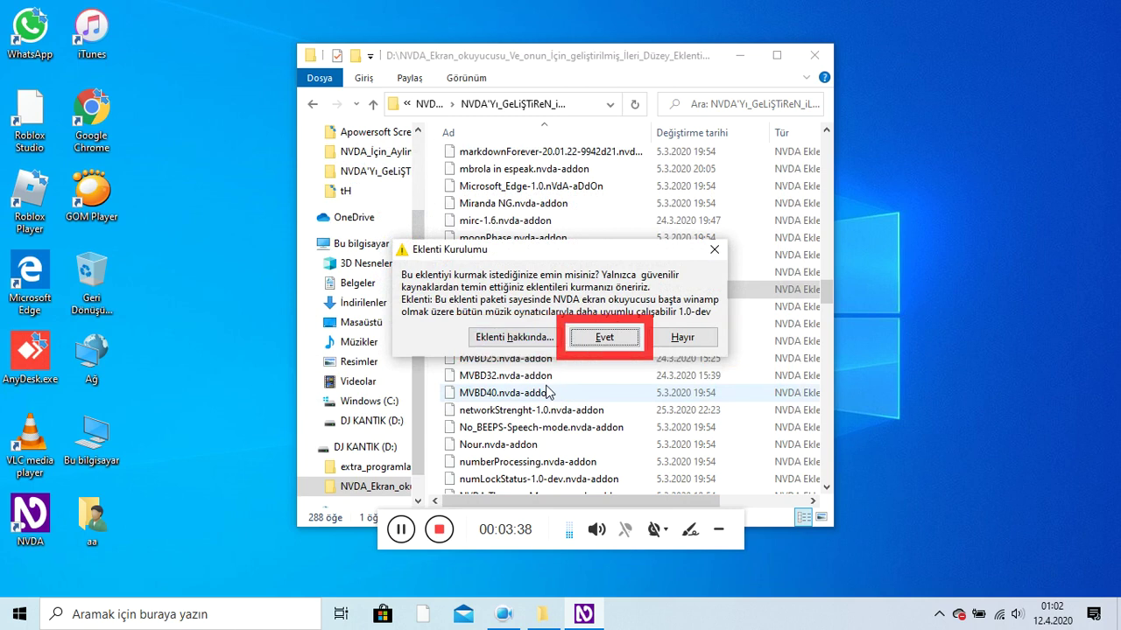
{"action": "key", "text": "Return"}
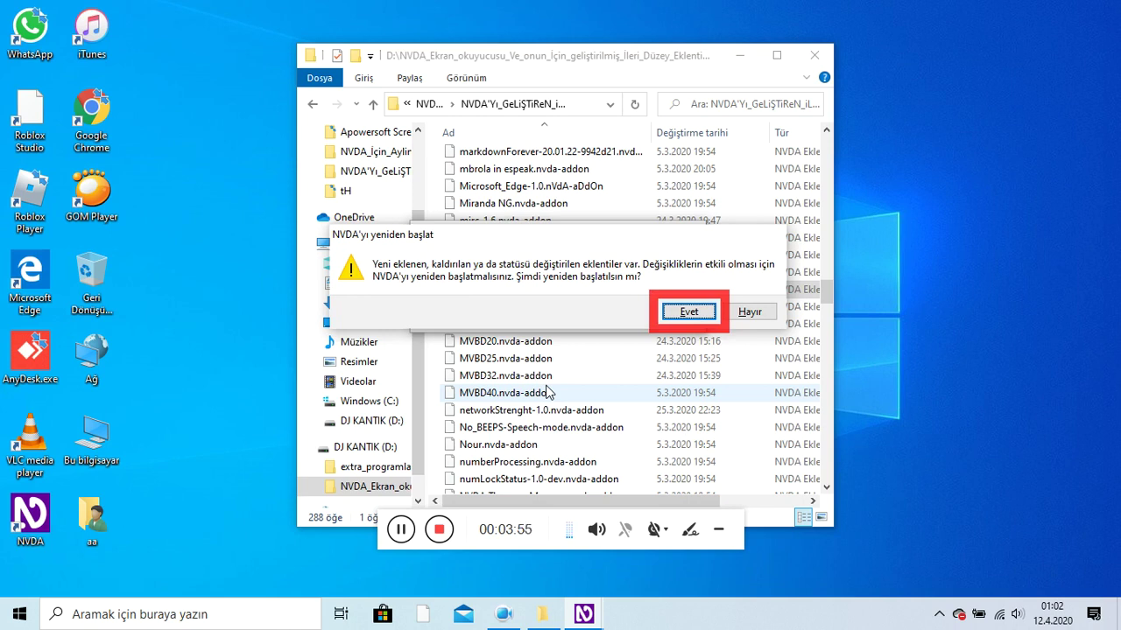
Restart NVDA so that the add-on changes take effect, and close the add-on folder window.
{"action": "key", "text": "Tab"}
{"action": "key", "text": "Tab"}
{"action": "key", "text": "Return"}
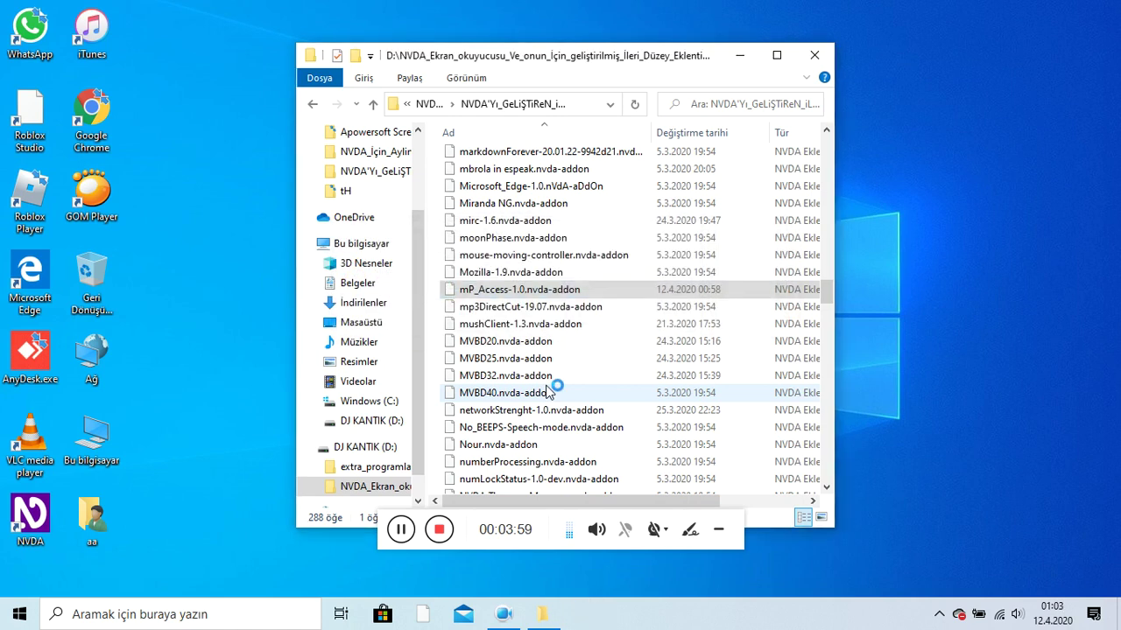
{"action": "key", "text": "alt+F4"}
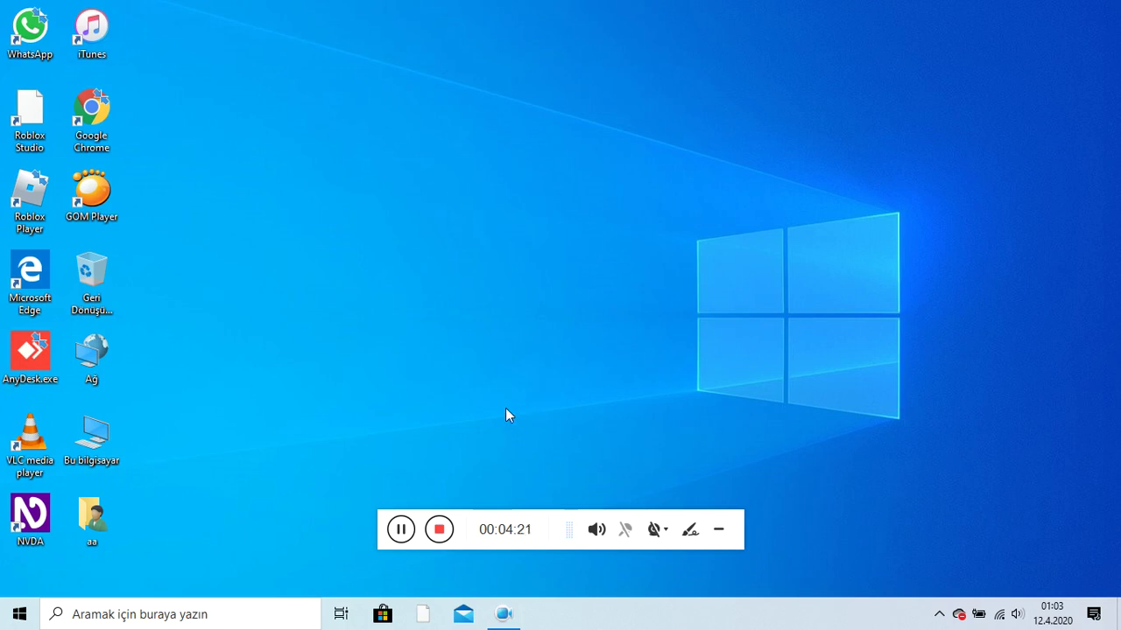
Open the NVDA add-on manager (Eklenti Yöneticisi) to manage the installed add-ons.
{"action": "left_click", "coordinate": [411, 529]}
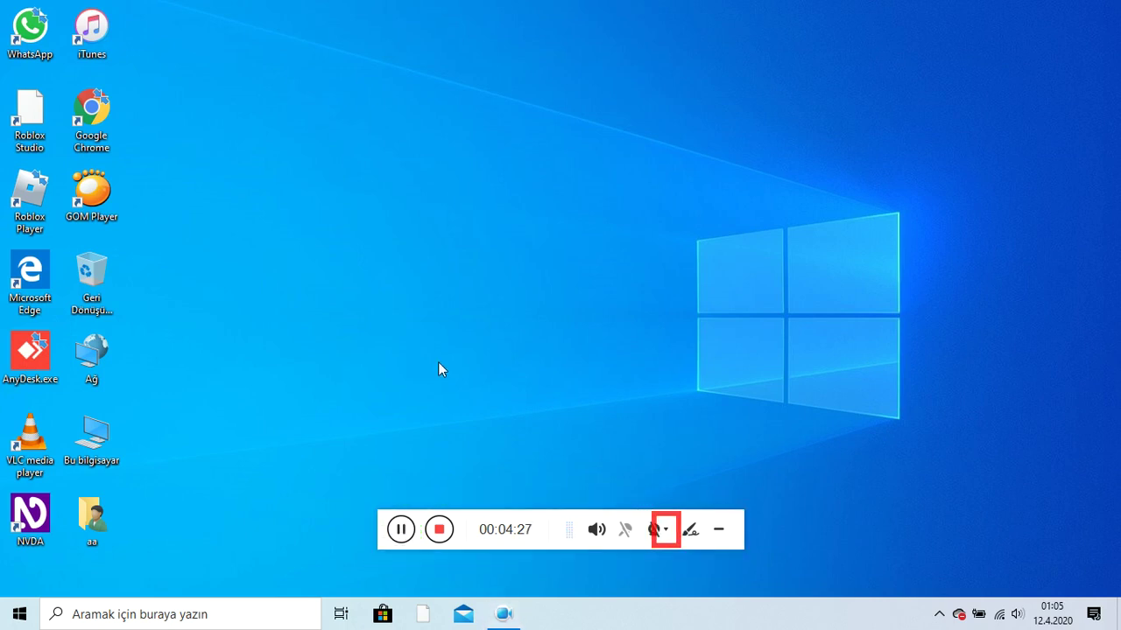
{"action": "key", "text": "alt+Tab"}
{"action": "key", "text": "insert+n"}
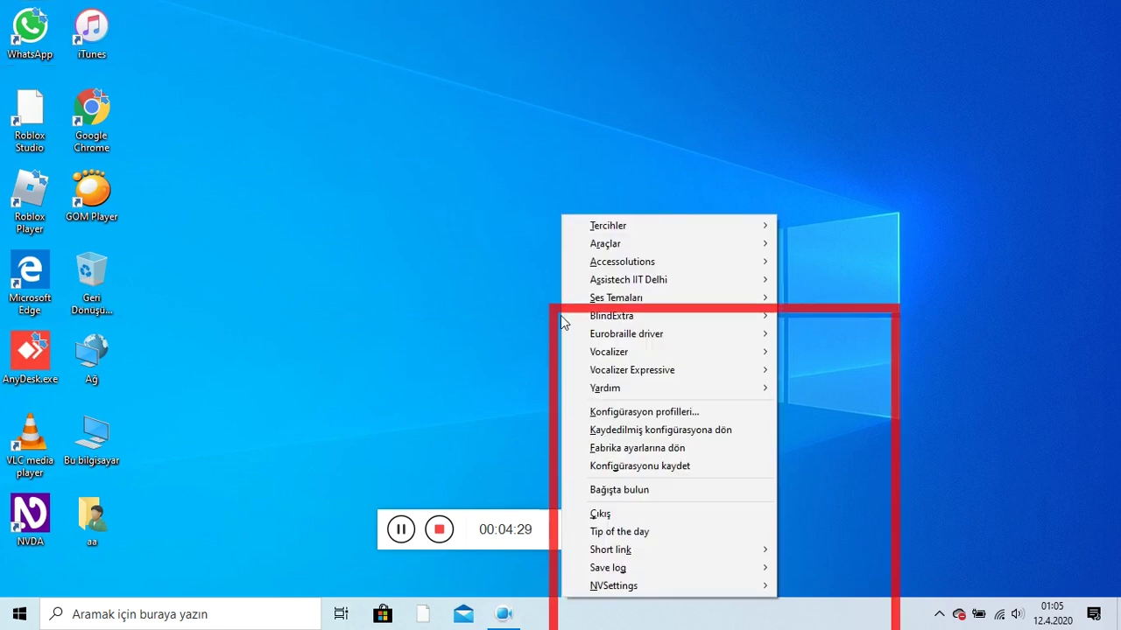
{"action": "key", "text": "Down"}
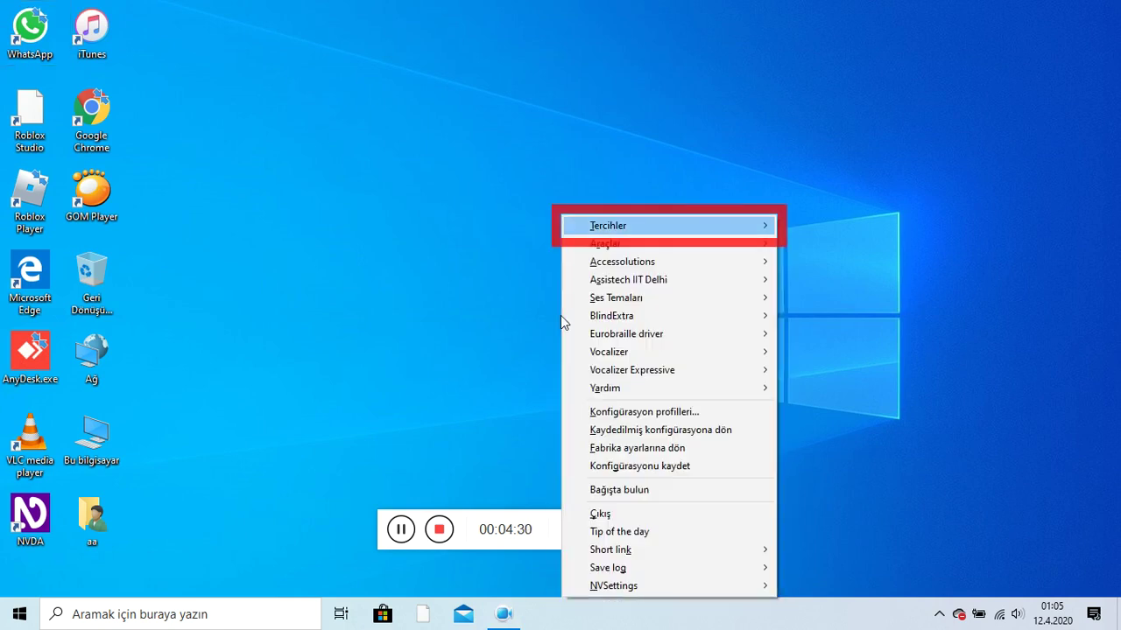
{"action": "key", "text": "Down"}
{"action": "key", "text": "Right"}
{"action": "key", "text": "Down"}
{"action": "key", "text": "Down"}
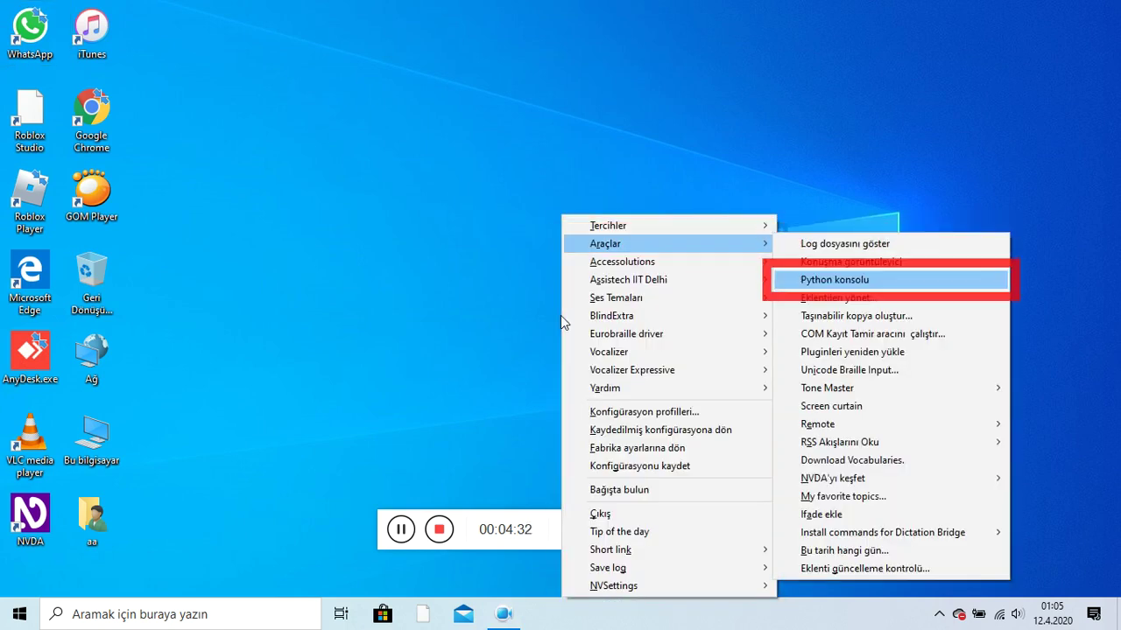
{"action": "key", "text": "Down"}
{"action": "key", "text": "Return"}
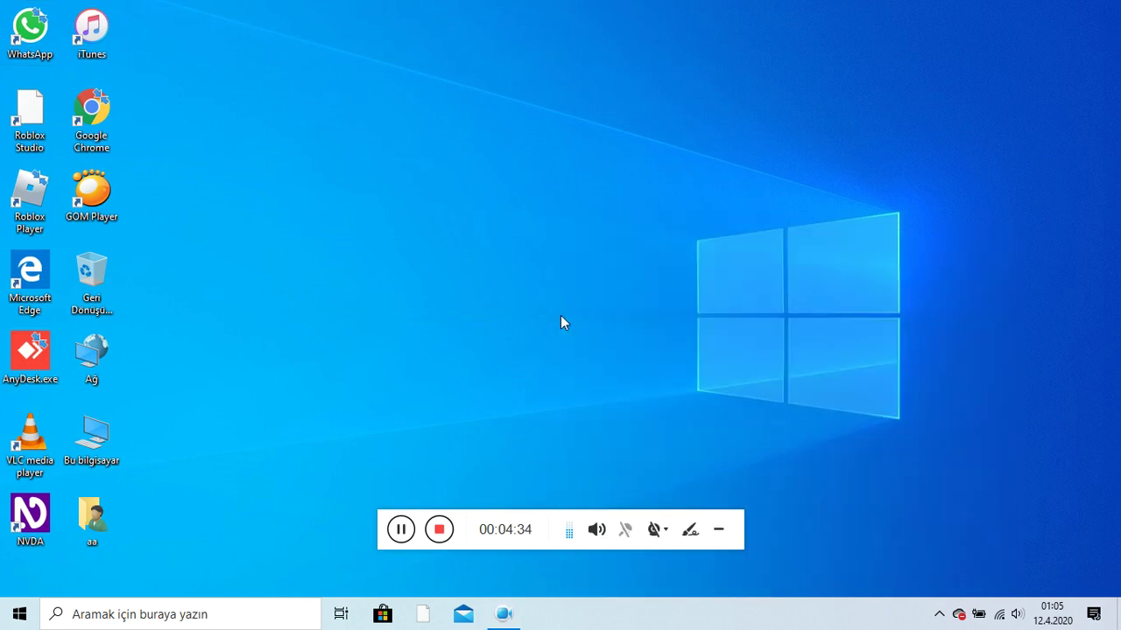
Find the installed MPAccess package, named "Bu eklenti paketi sayesin...", in the list of installed add-ons.
{"action": "key", "text": "m"}
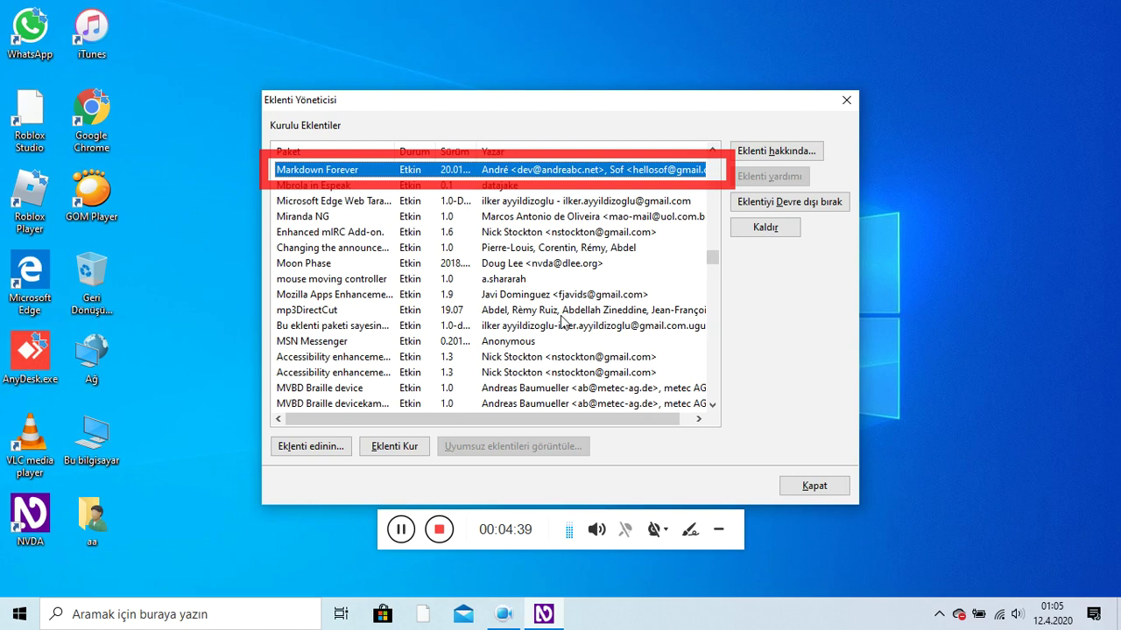
{"action": "key", "text": "b"}
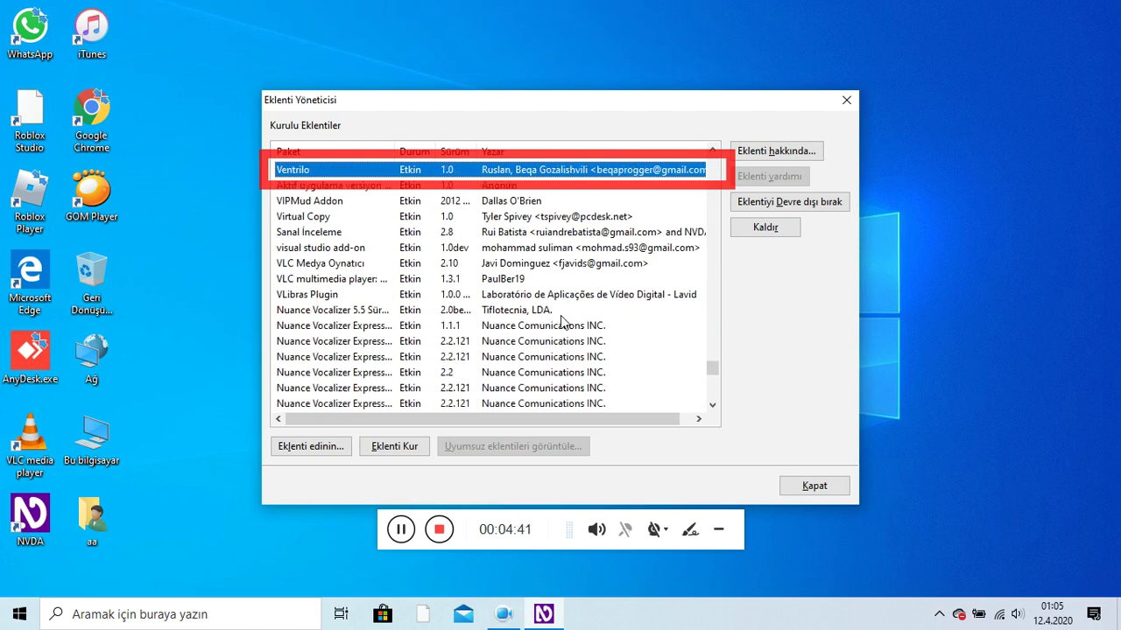
{"action": "key", "text": "c"}
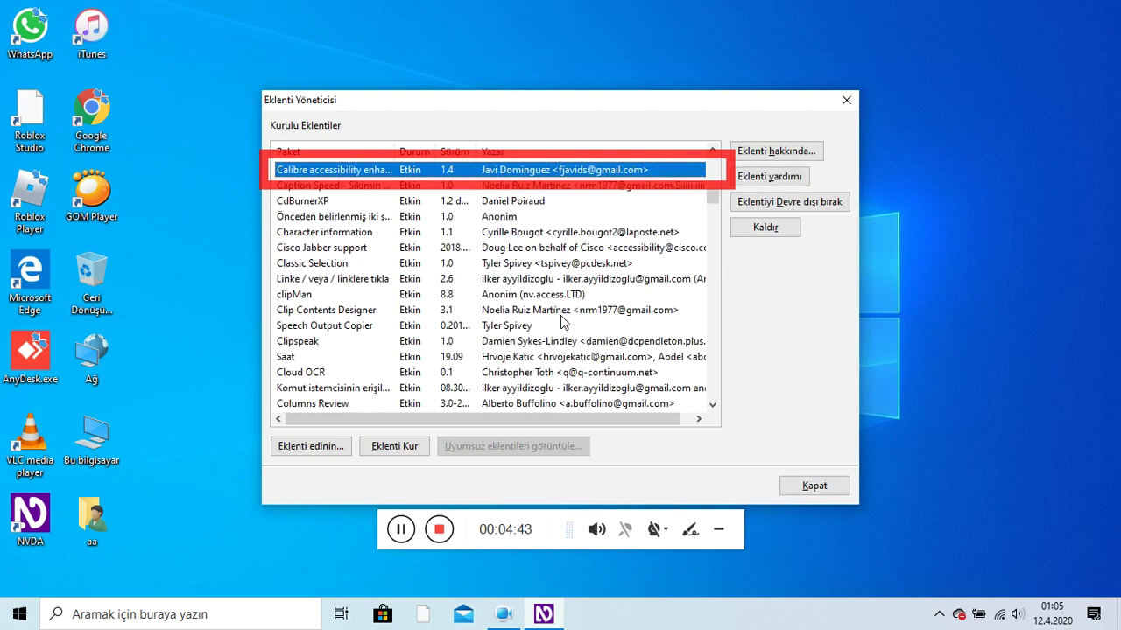
{"action": "key", "text": "b"}
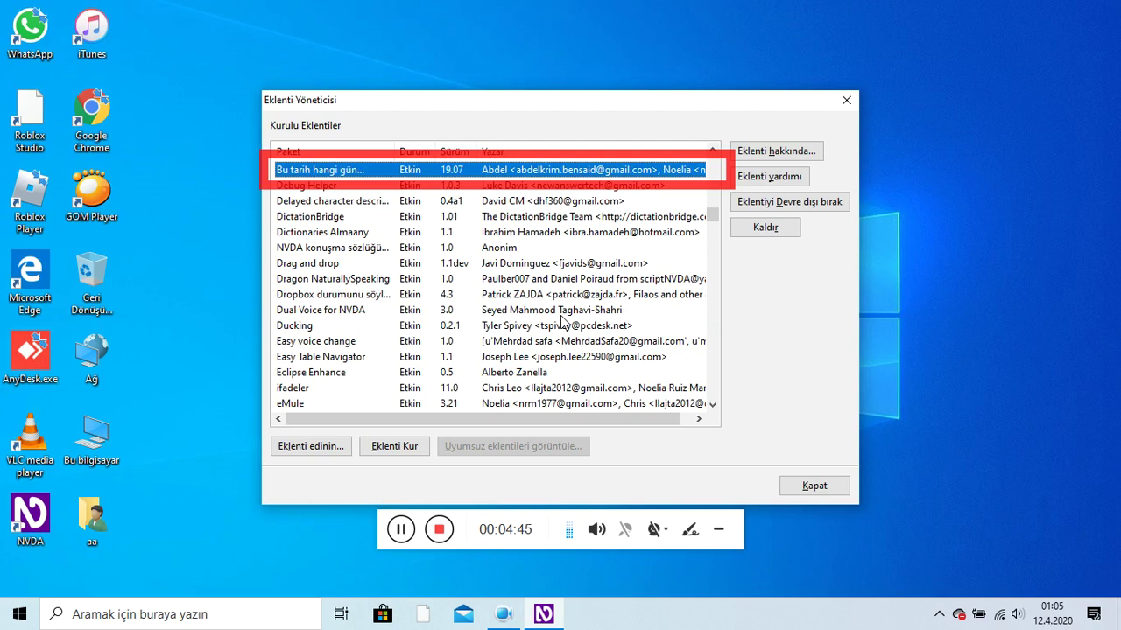
{"action": "key", "text": "b"}
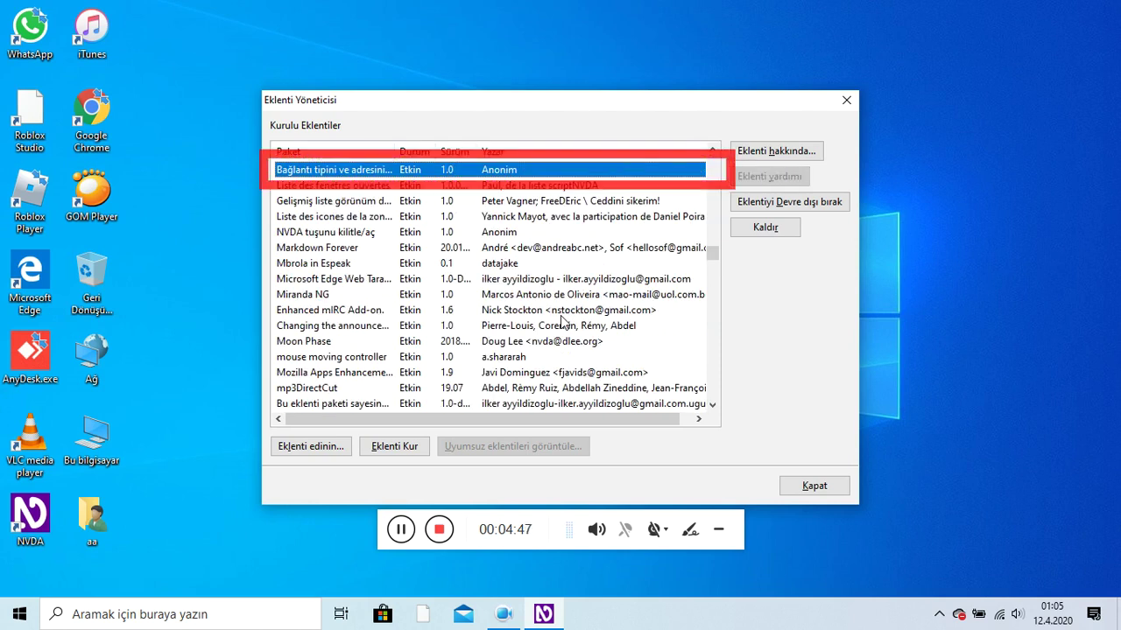
{"action": "key", "text": "b"}
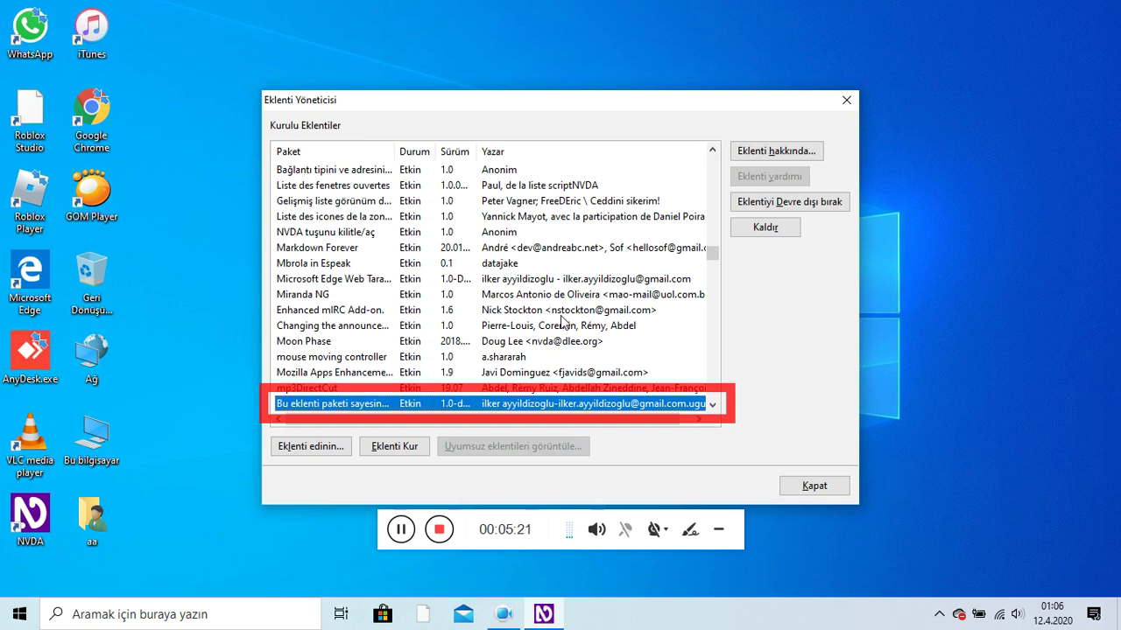
View the information about the installed MPAccess add-on and close the add-on manager.
{"action": "key", "text": "Tab"}
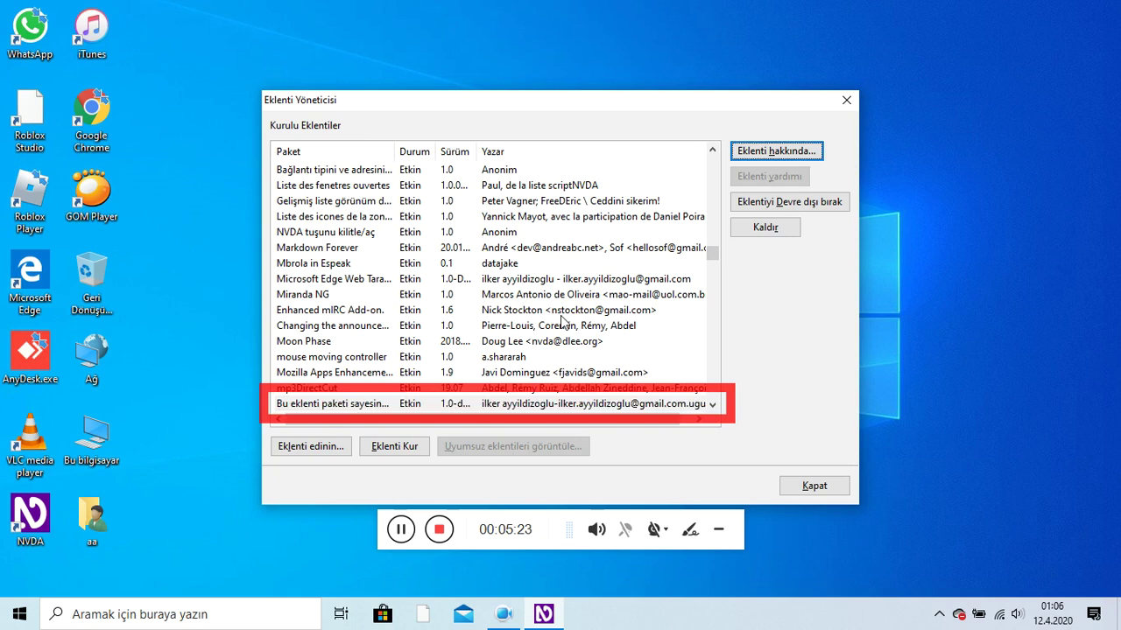
{"action": "key", "text": "Return"}
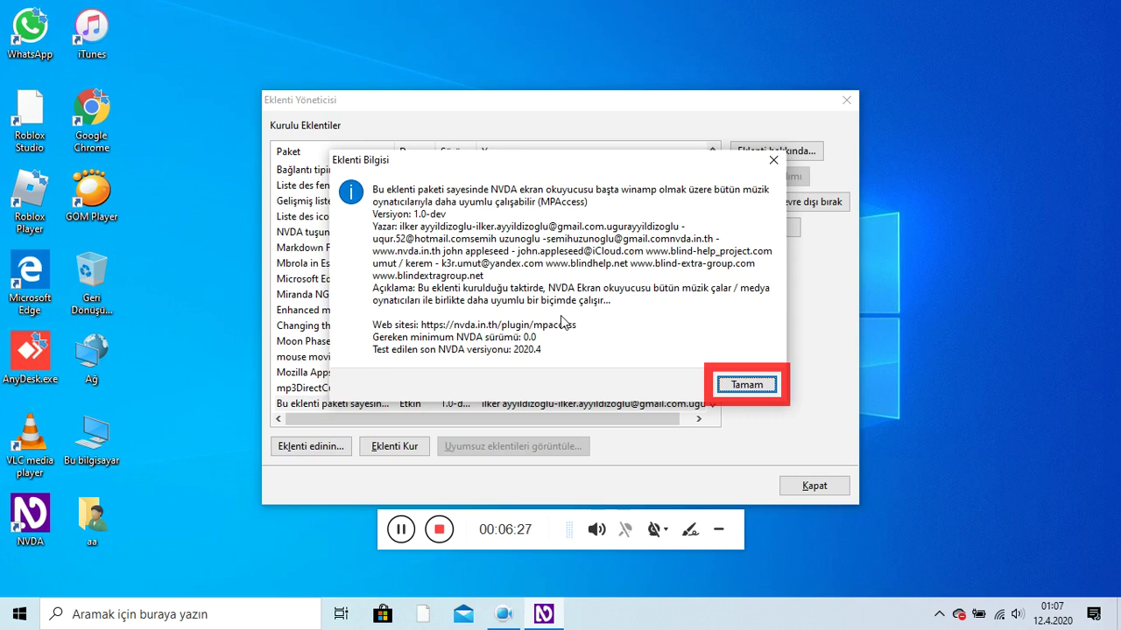
{"action": "key", "text": "Return"}
{"action": "key", "text": "Escape"}
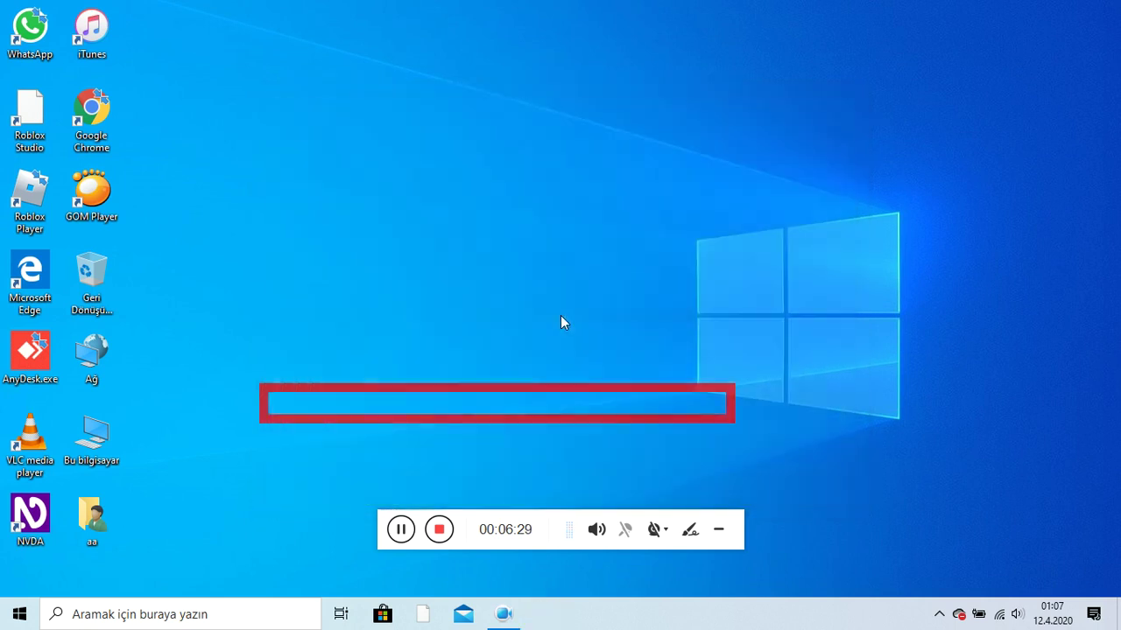